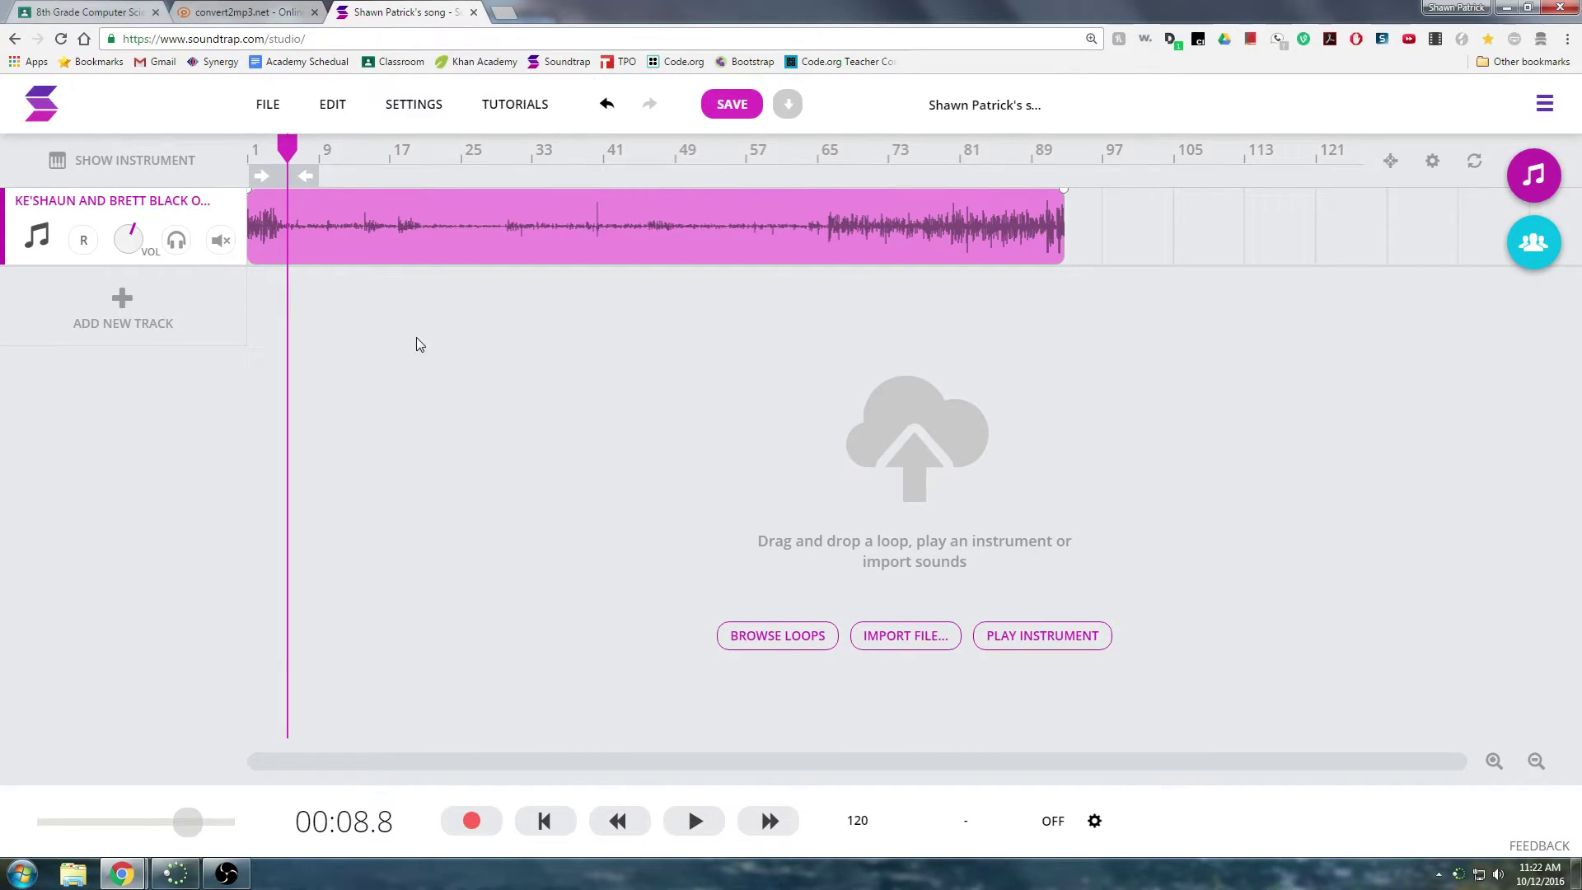
- Split the interview clip where the loud passage begins near bar 65
{"action": "mouse_move", "coordinate": [287, 150]}
{"action": "left_mouse_down"}
{"action": "mouse_move", "coordinate": [249, 159]}
{"action": "mouse_move", "coordinate": [844, 166]}
{"action": "mouse_move", "coordinate": [1070, 197]}
{"action": "mouse_move", "coordinate": [826, 203]}
{"action": "left_mouse_up"}
{"action": "right_click", "coordinate": [827, 224]}
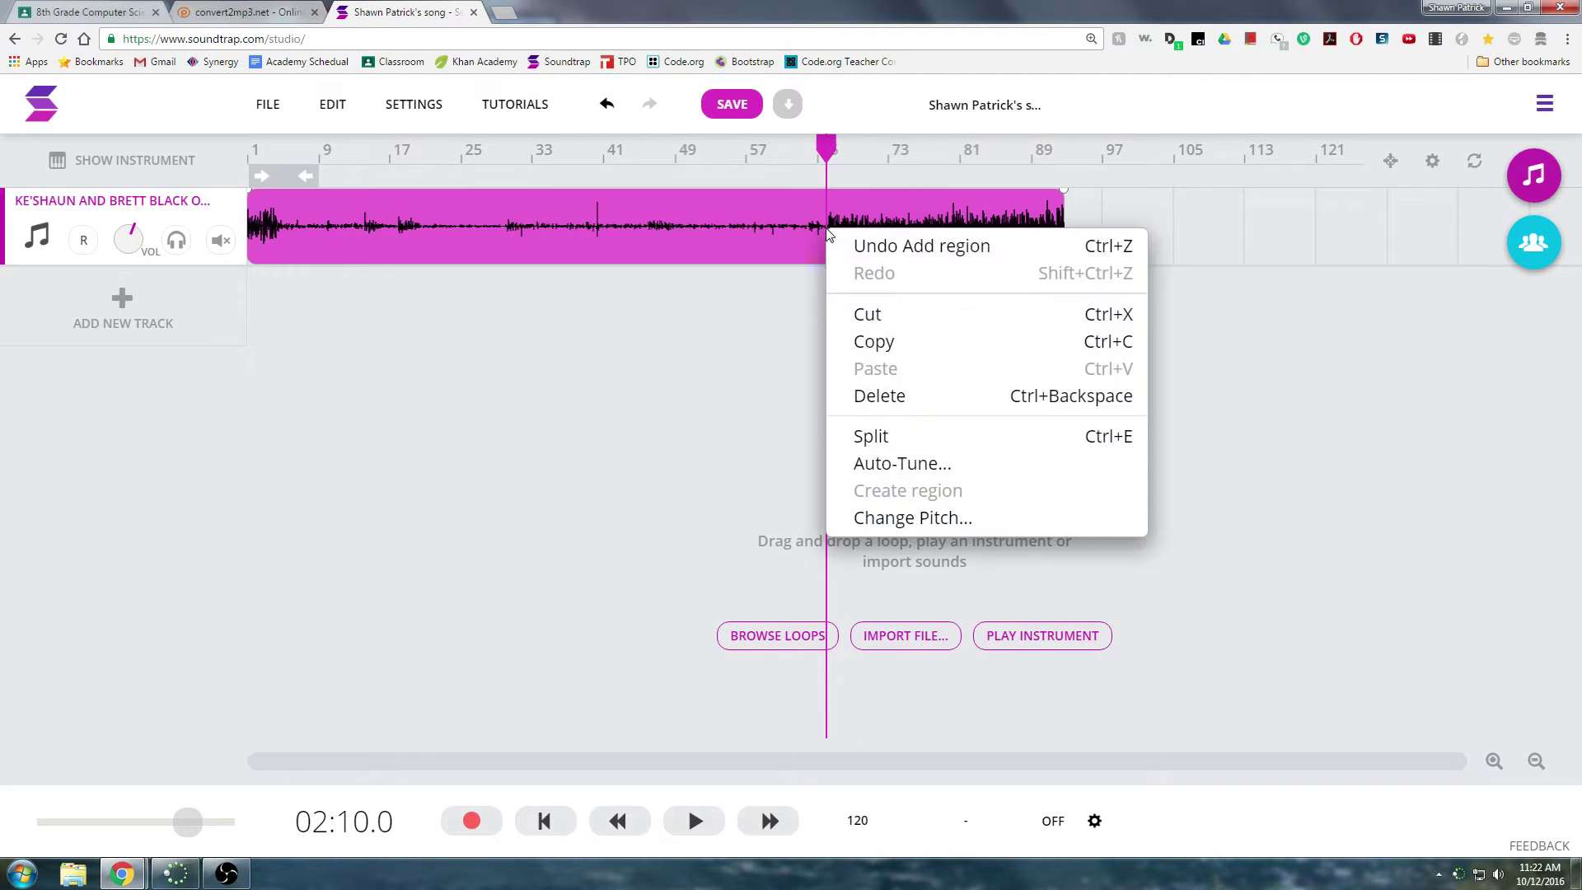
{"action": "left_click", "coordinate": [871, 436]}
{"action": "left_click", "coordinate": [292, 152]}
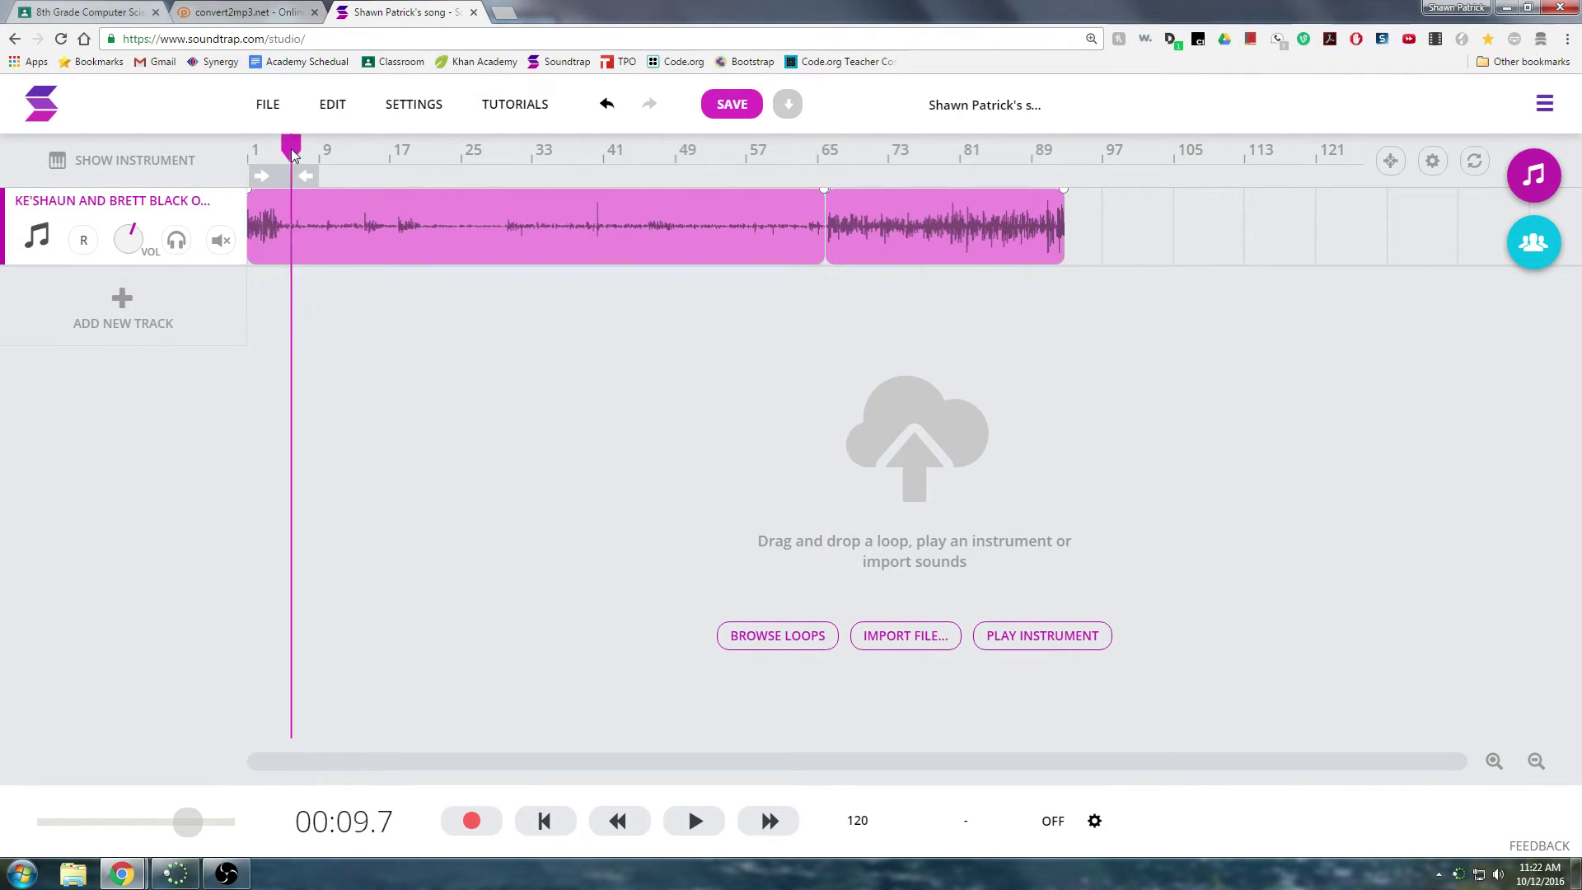
- Split the clip again near bar 5 to separate a short opening piece
{"action": "left_click_drag", "start_coordinate": [292, 153], "coordinate": [288, 152]}
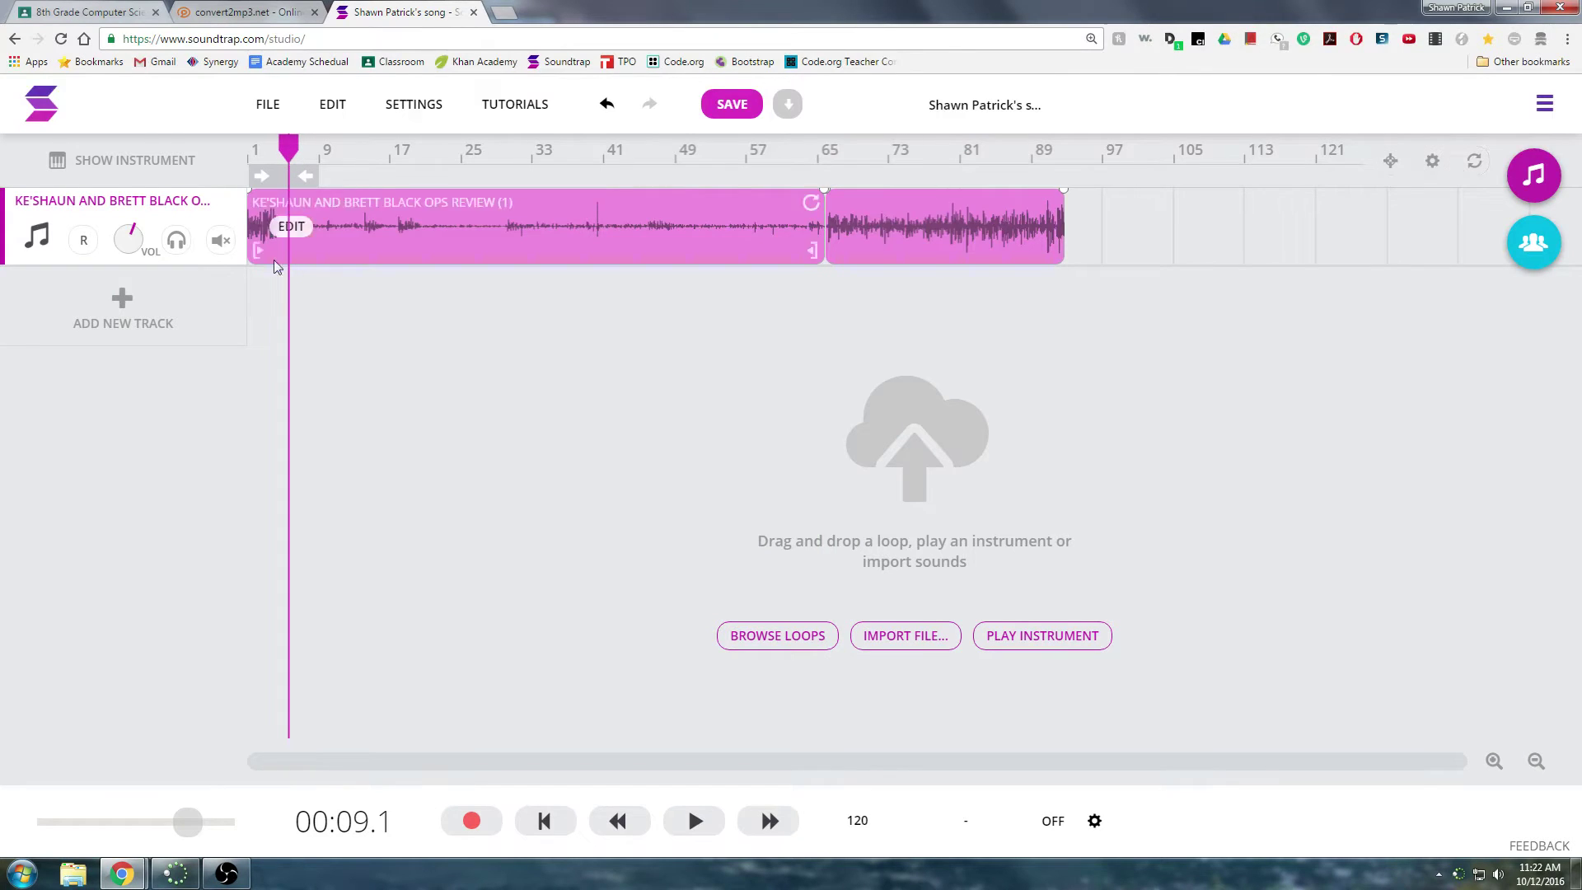
{"action": "right_click", "coordinate": [288, 240]}
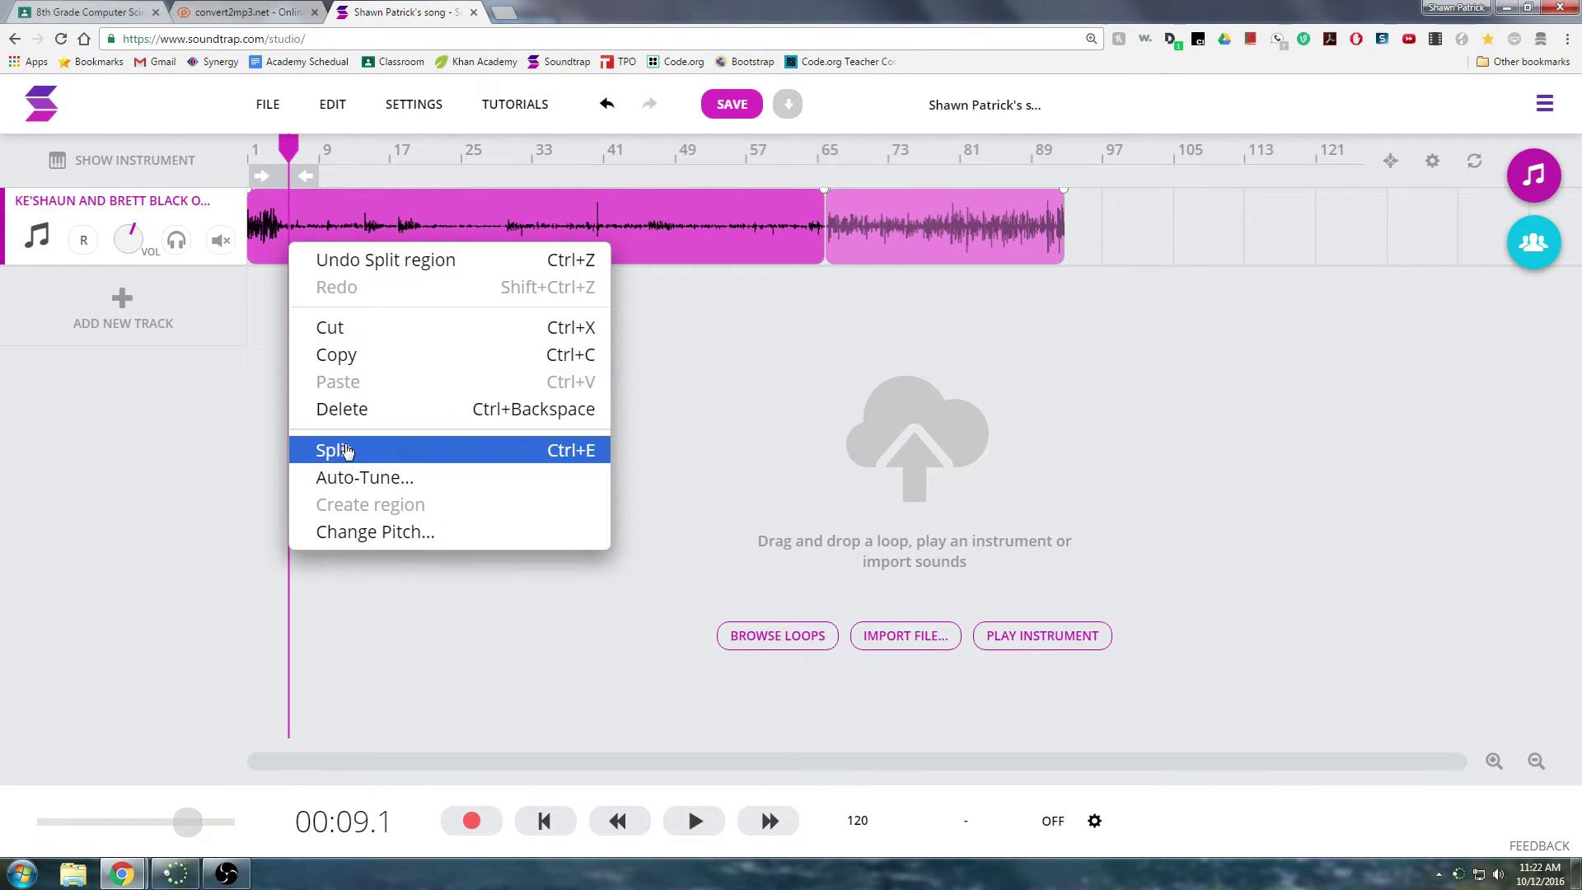
{"action": "left_click", "coordinate": [347, 450]}
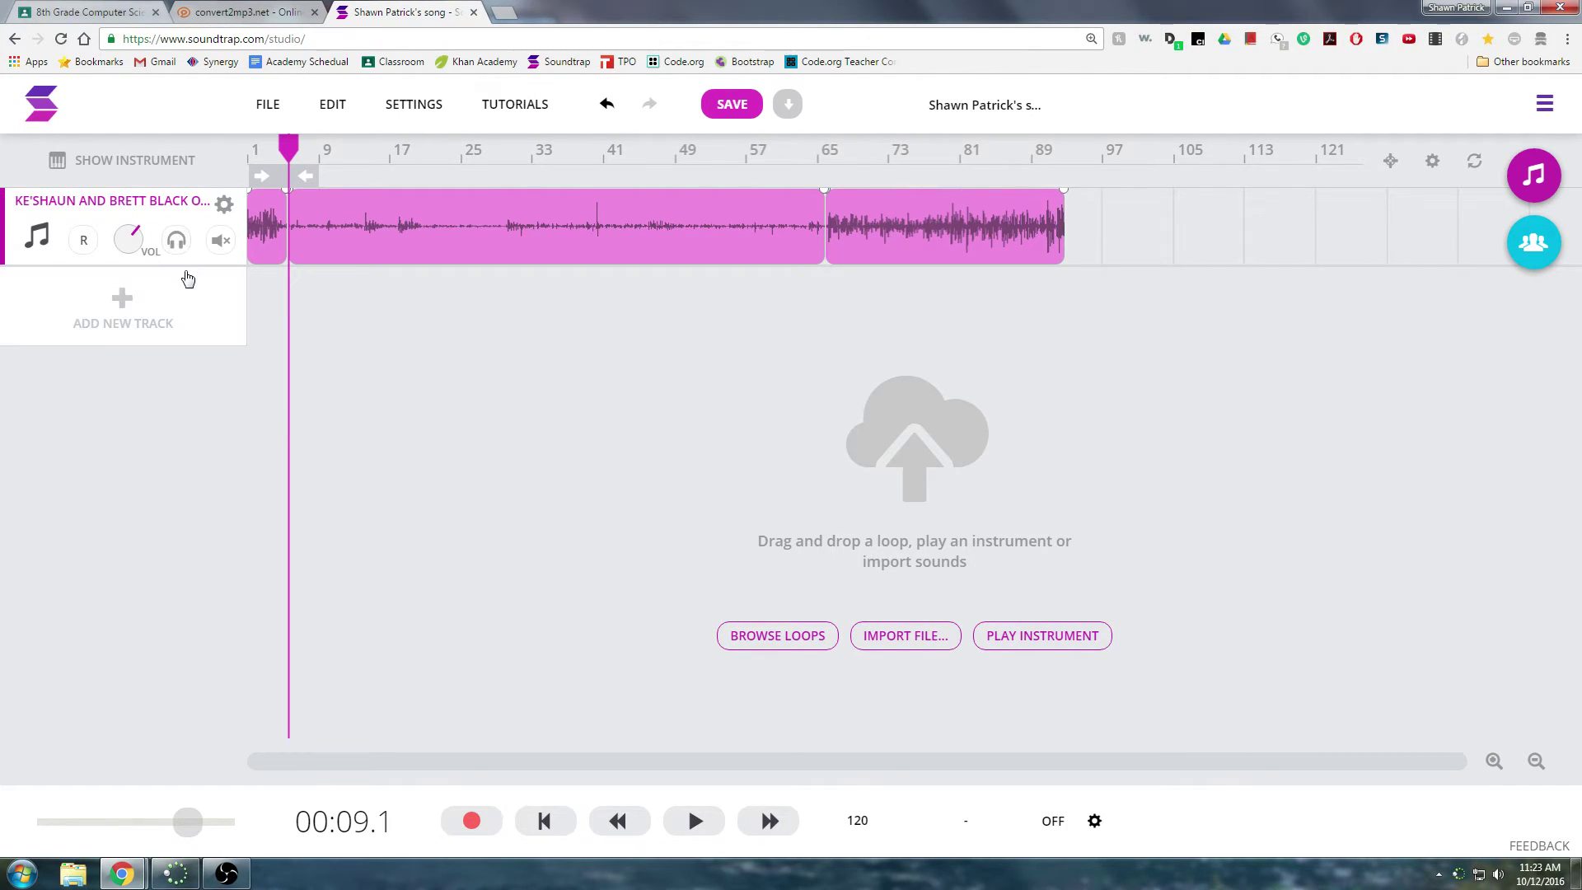
- Add a new Voice & Microphones track
{"action": "left_click", "coordinate": [119, 314]}
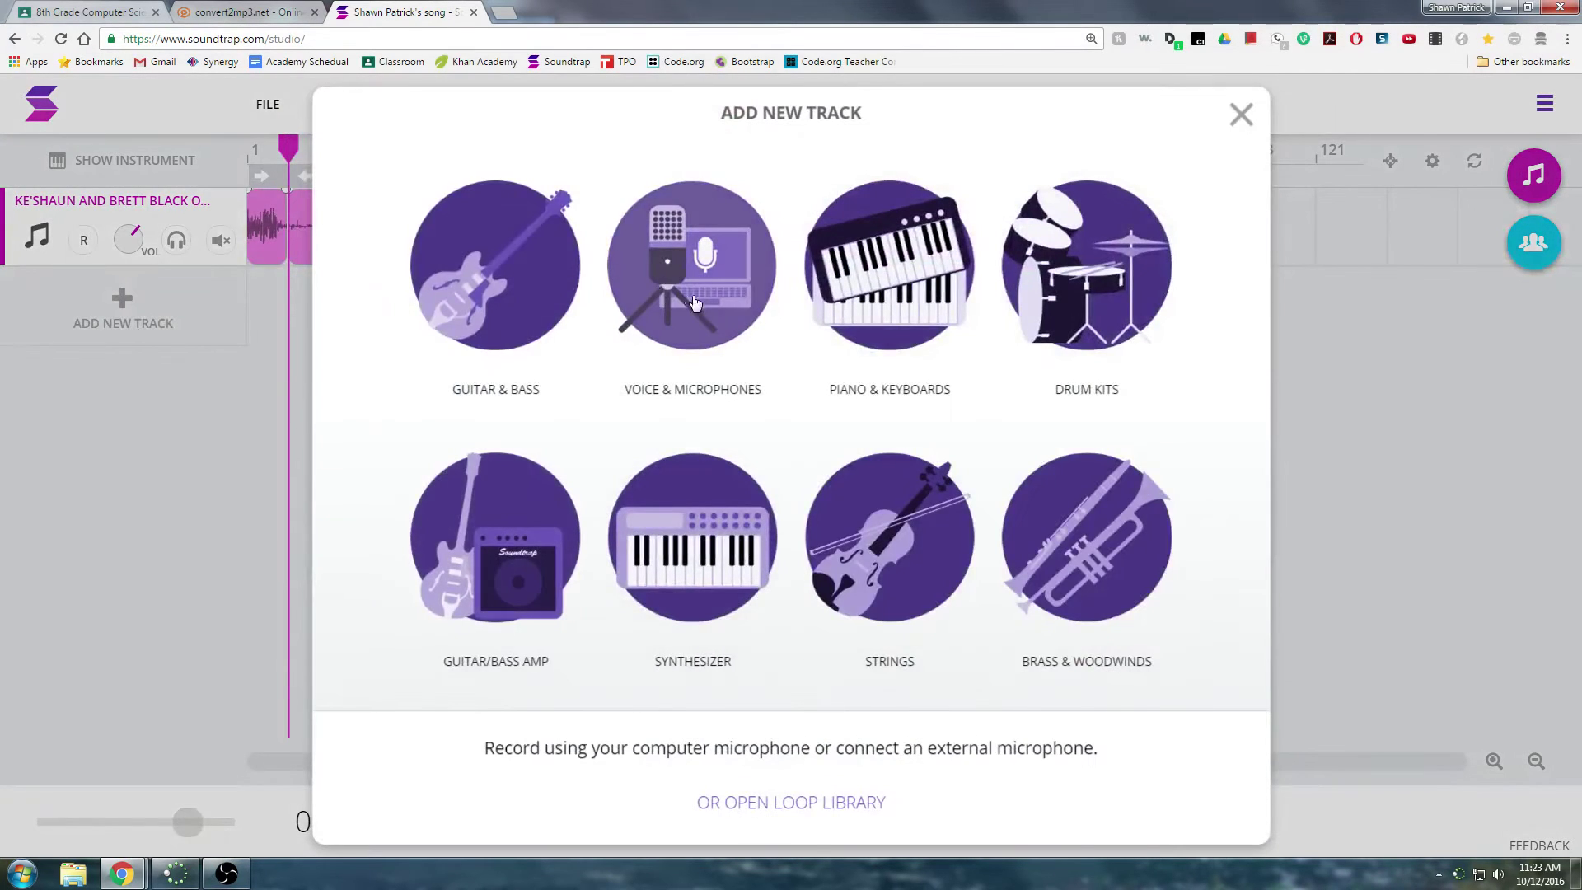
{"action": "left_click", "coordinate": [692, 264]}
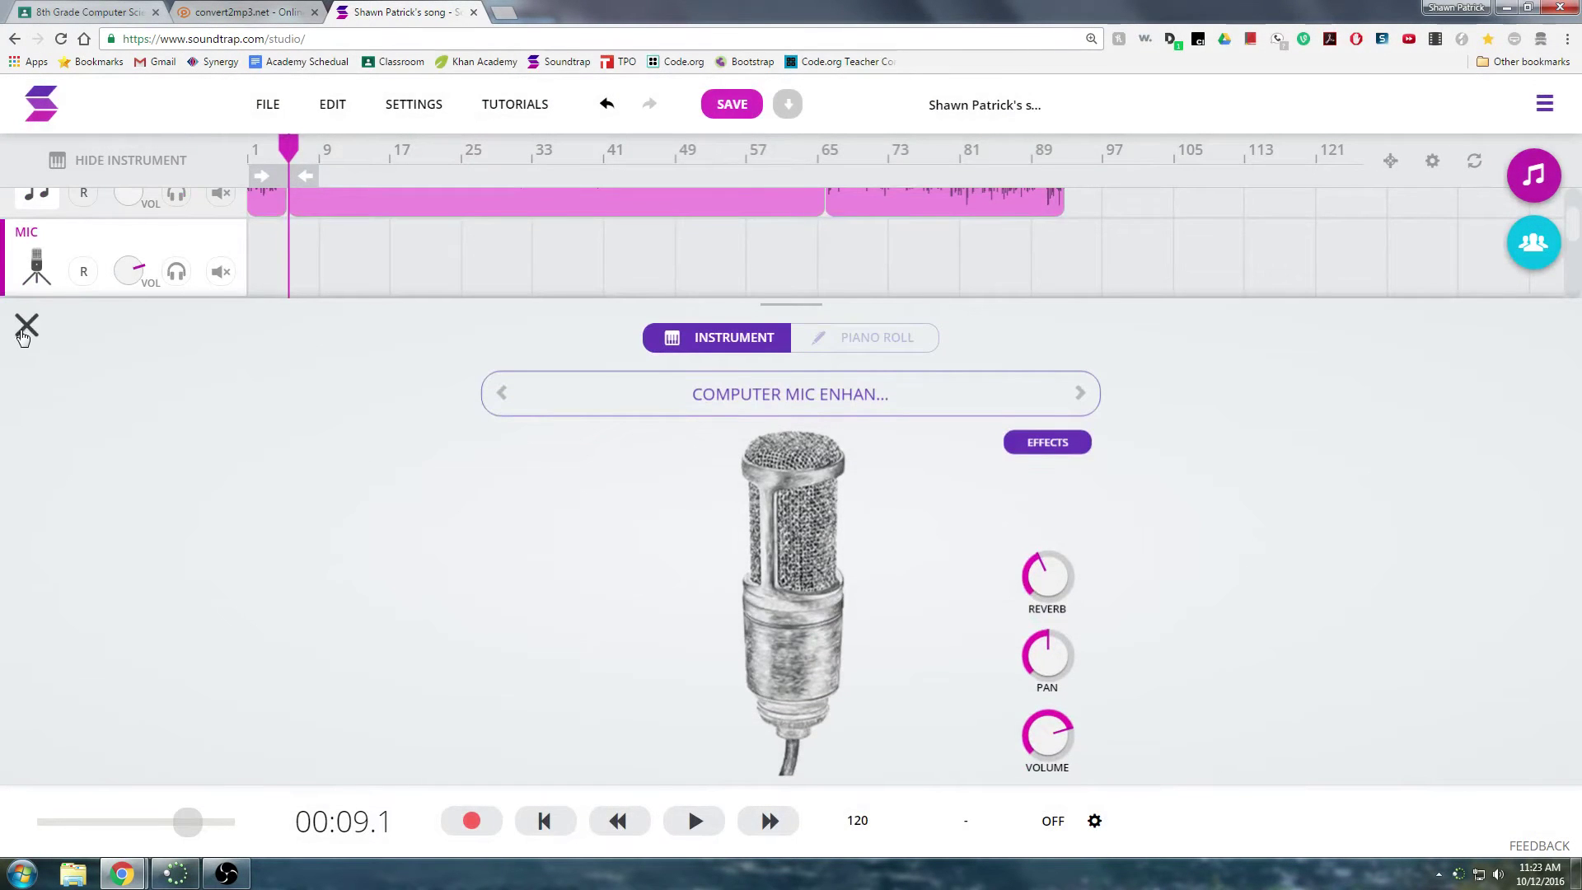
{"action": "left_click", "coordinate": [26, 328]}
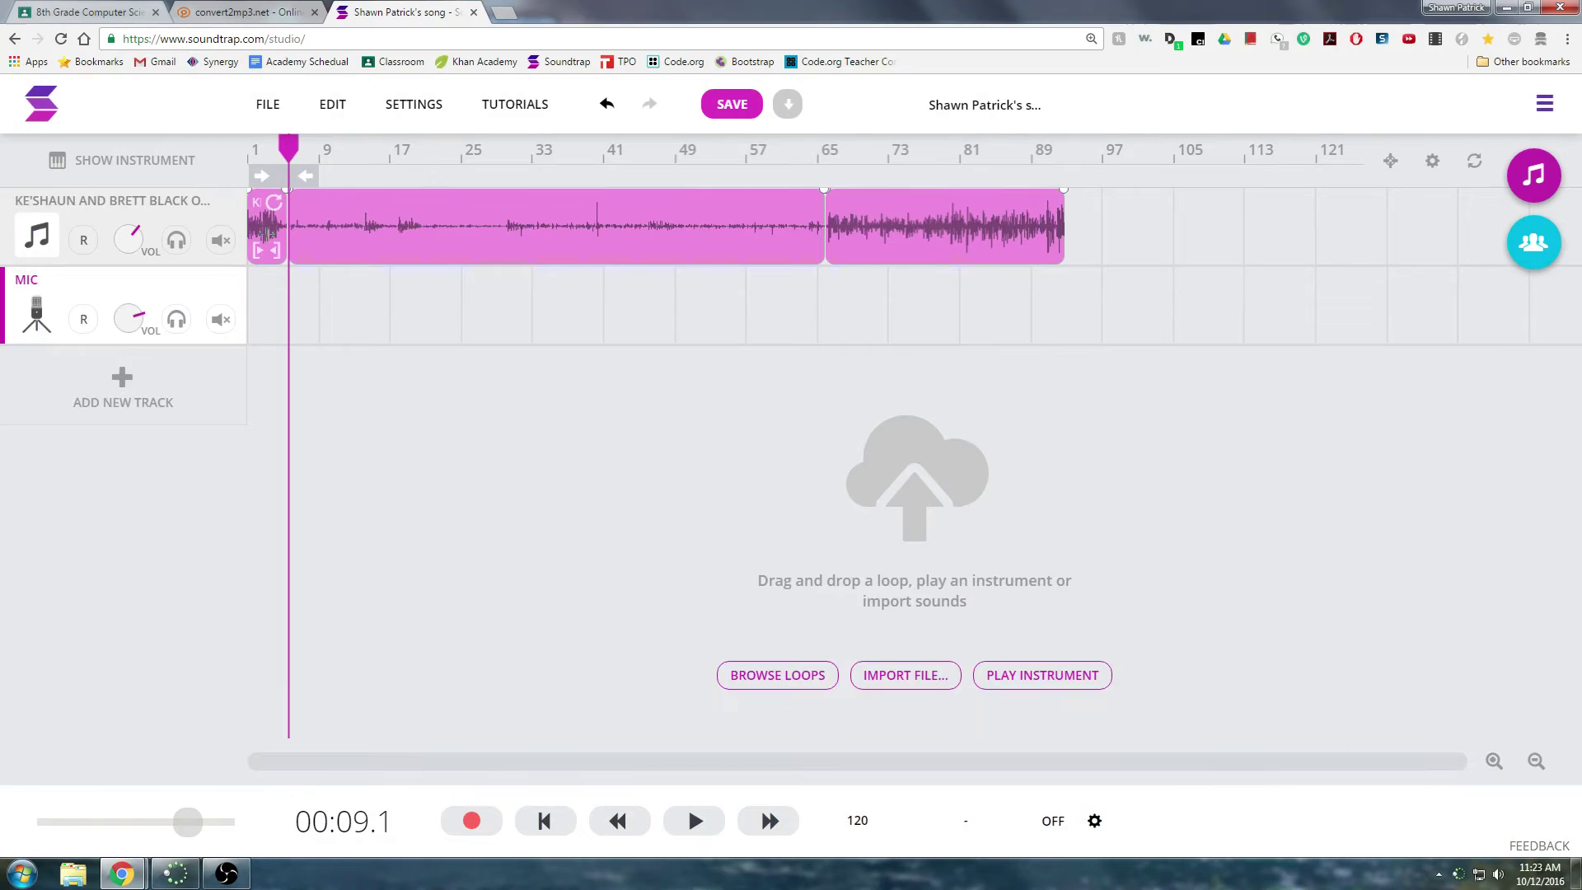
- Cut the short opening clip from the interview track and paste it onto the MIC track
{"action": "left_click", "coordinate": [265, 226]}
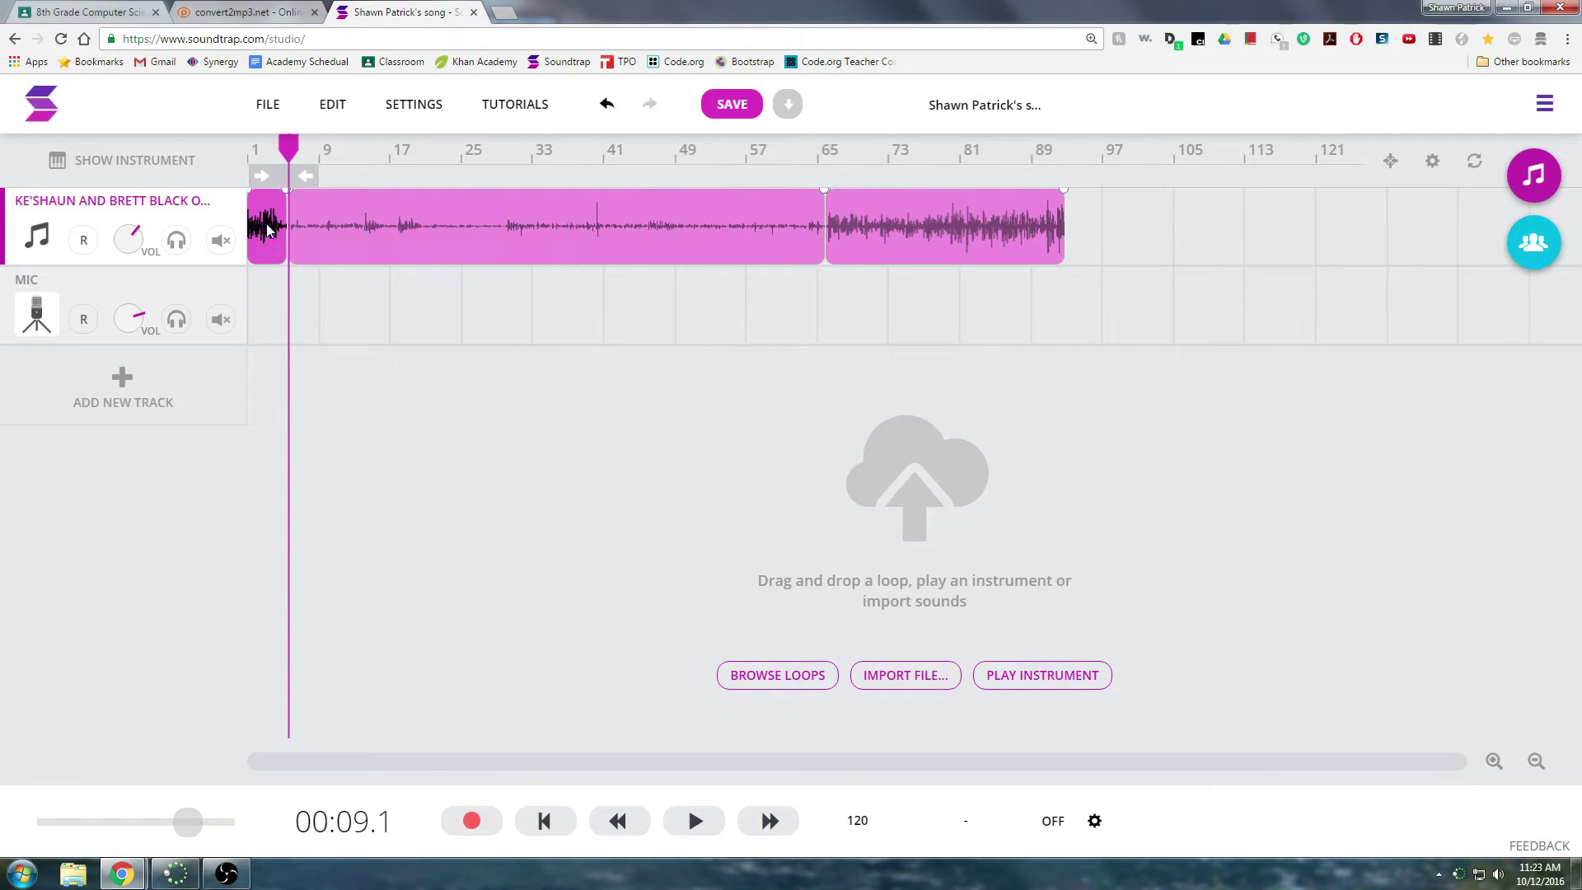
{"action": "right_click", "coordinate": [266, 223]}
{"action": "left_click", "coordinate": [307, 311]}
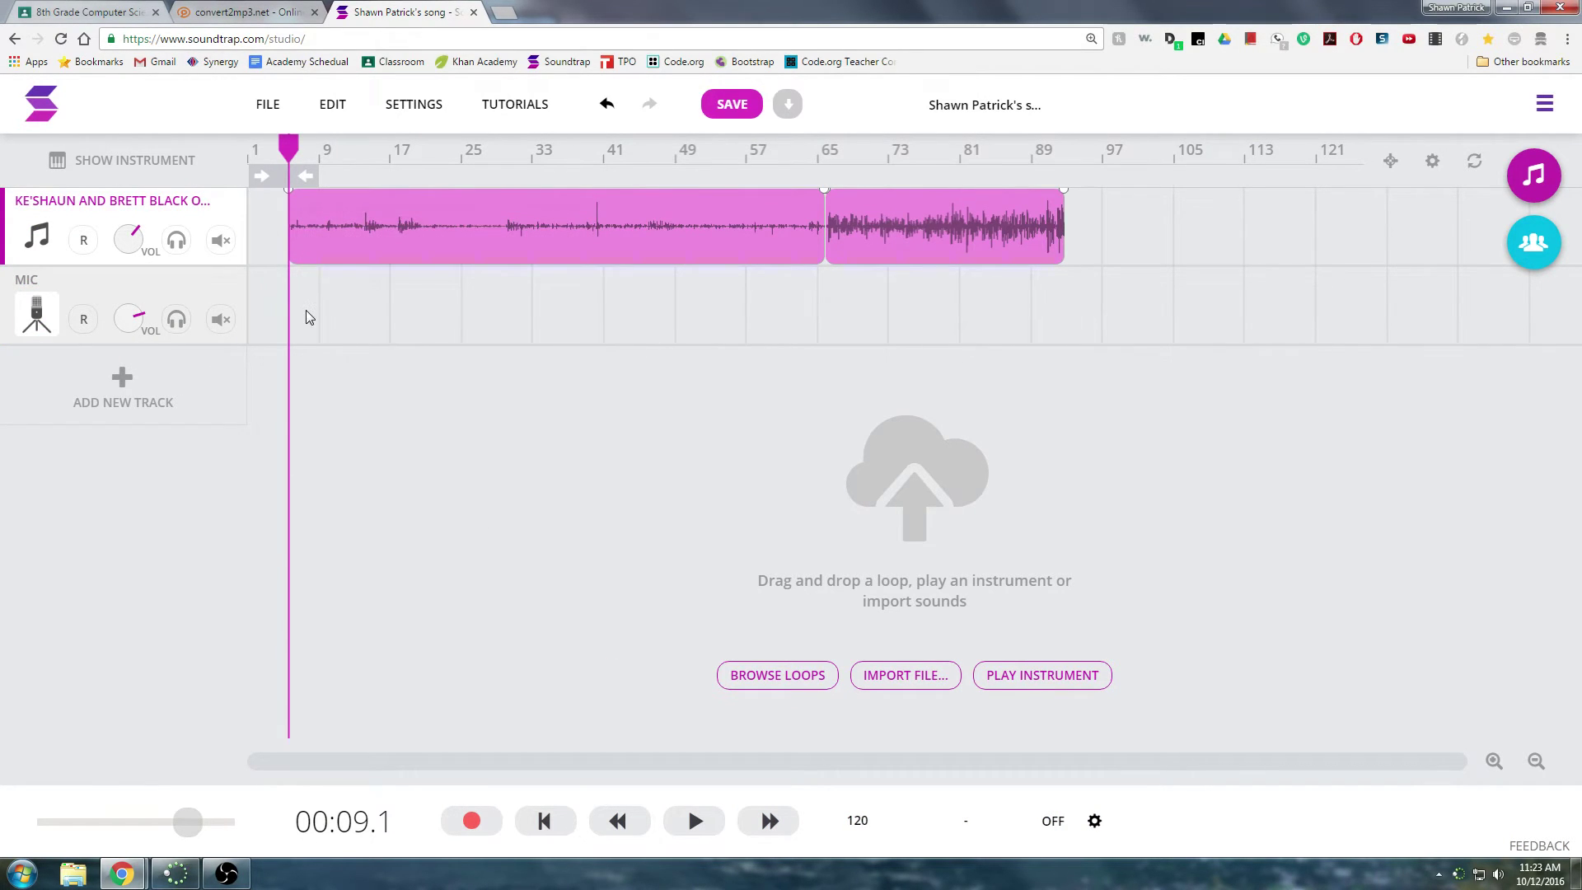
{"action": "left_click", "coordinate": [257, 305]}
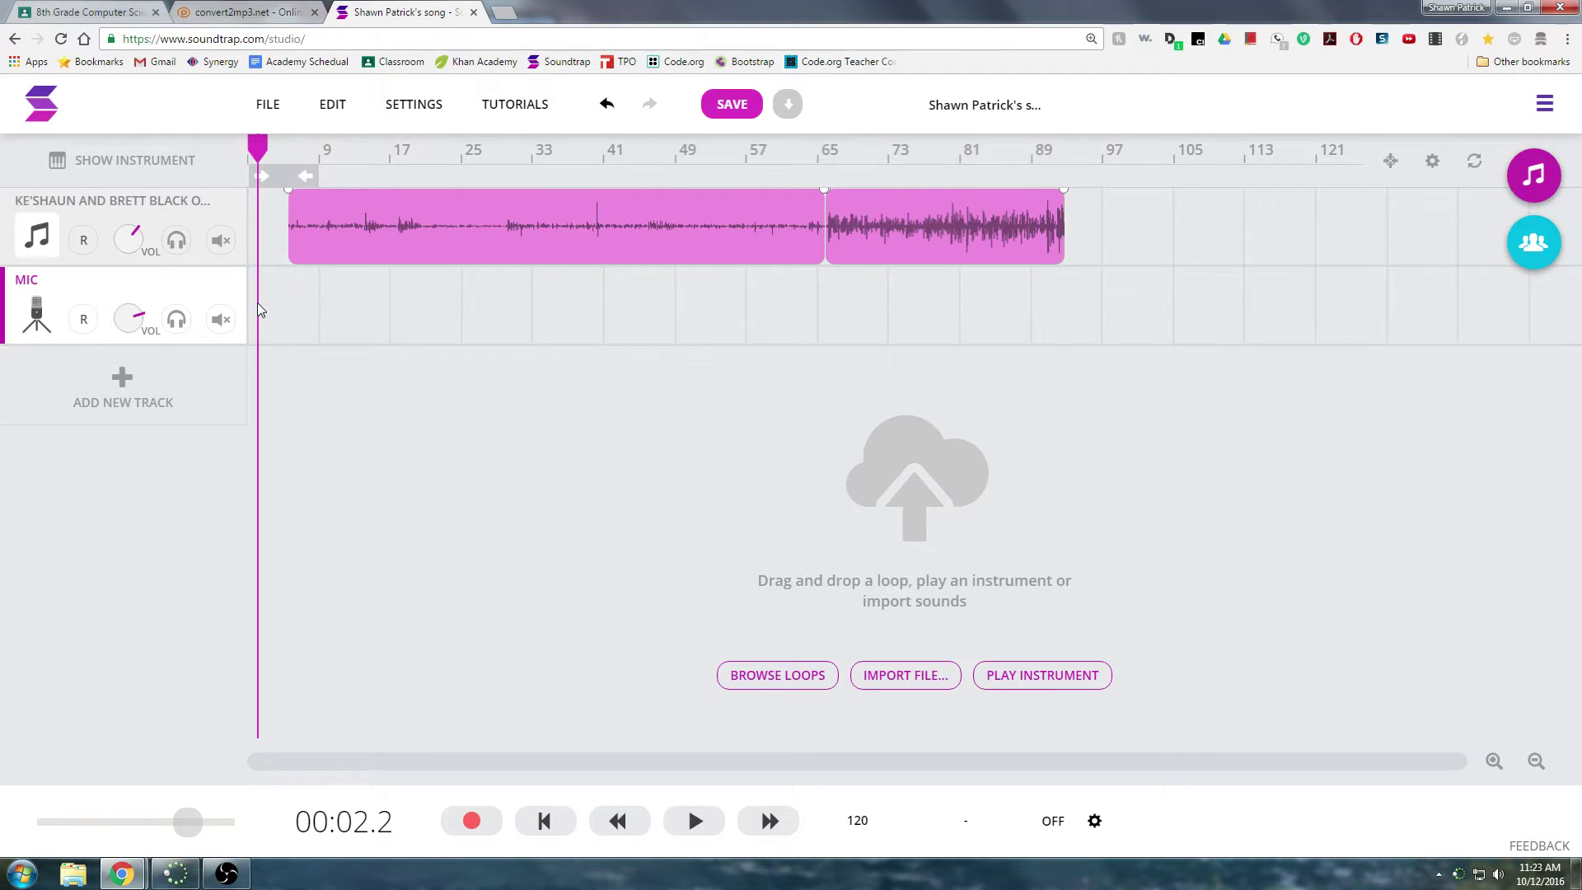
{"action": "right_click", "coordinate": [258, 305]}
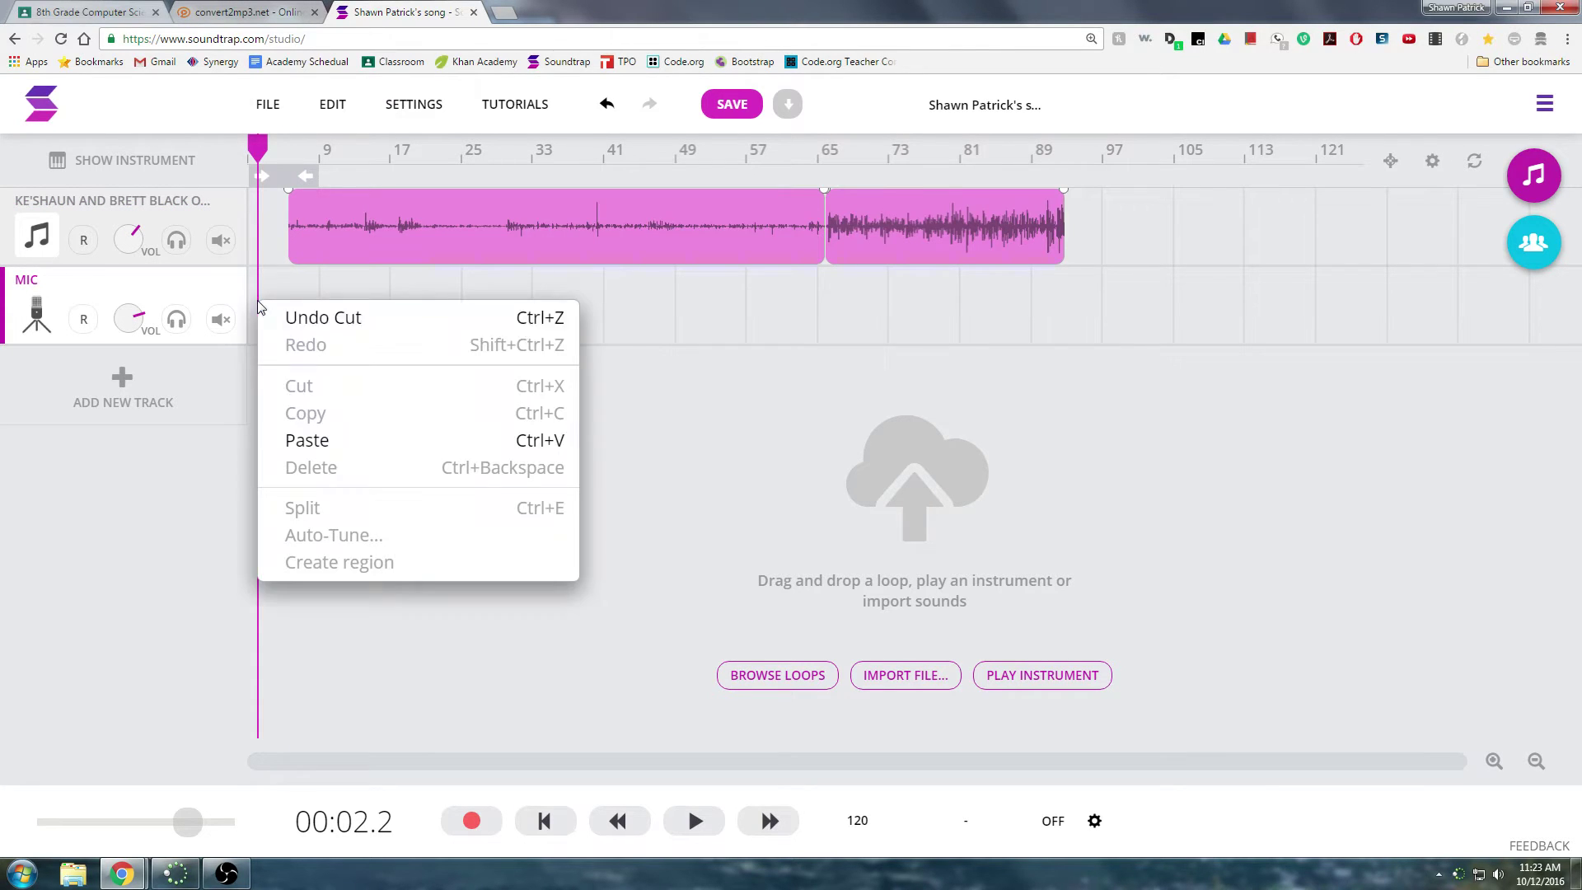
{"action": "left_click", "coordinate": [309, 437]}
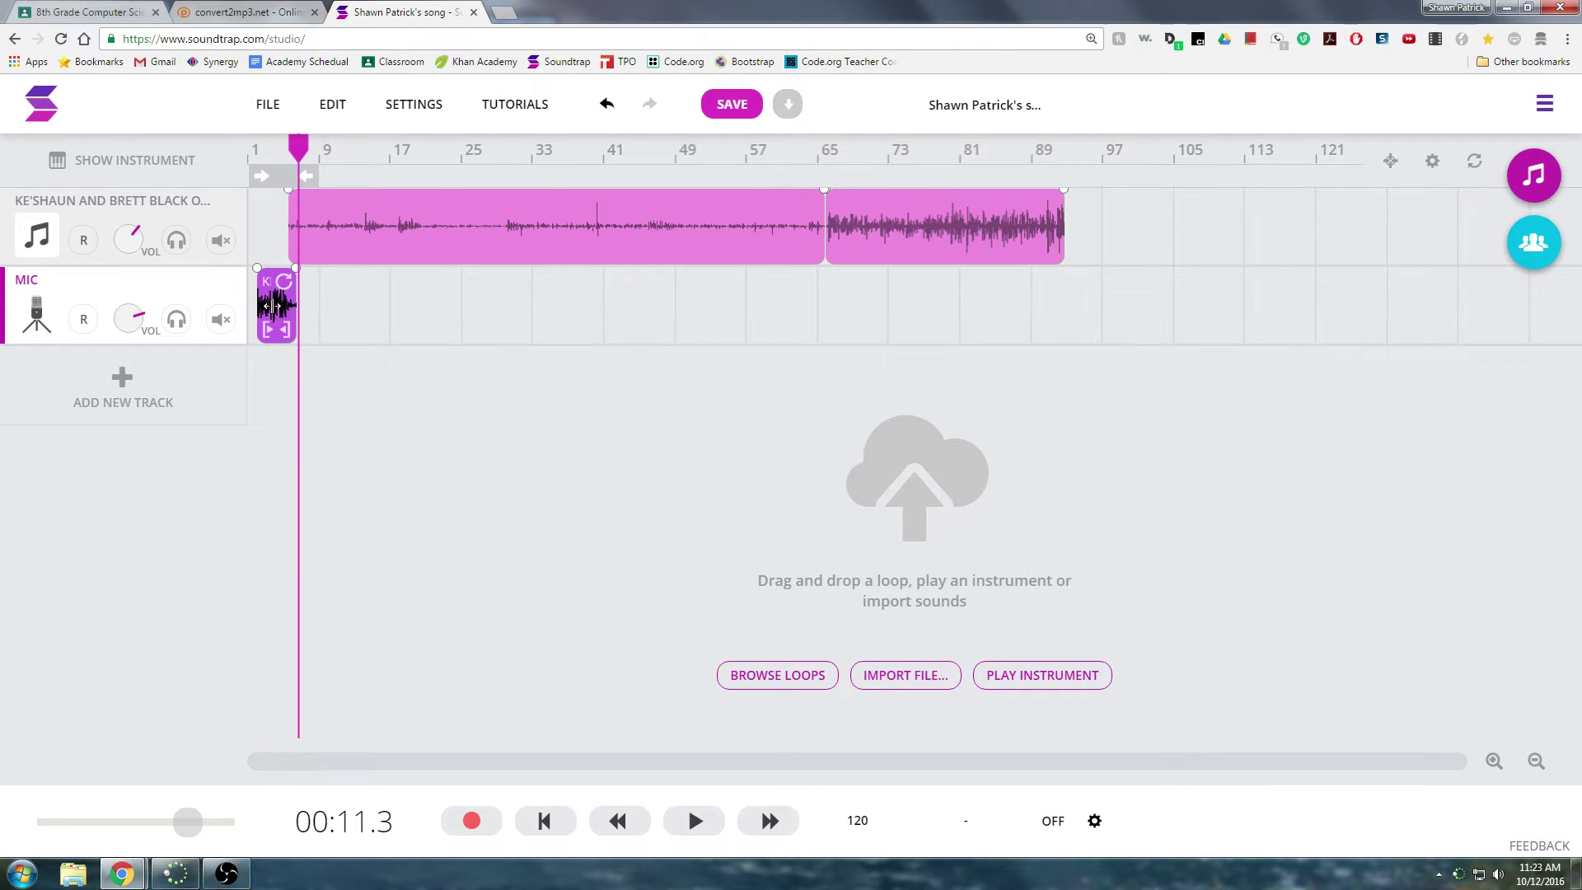
- Move the MIC clip to bar 1 and play the project from the start
{"action": "left_click", "coordinate": [1495, 762]}
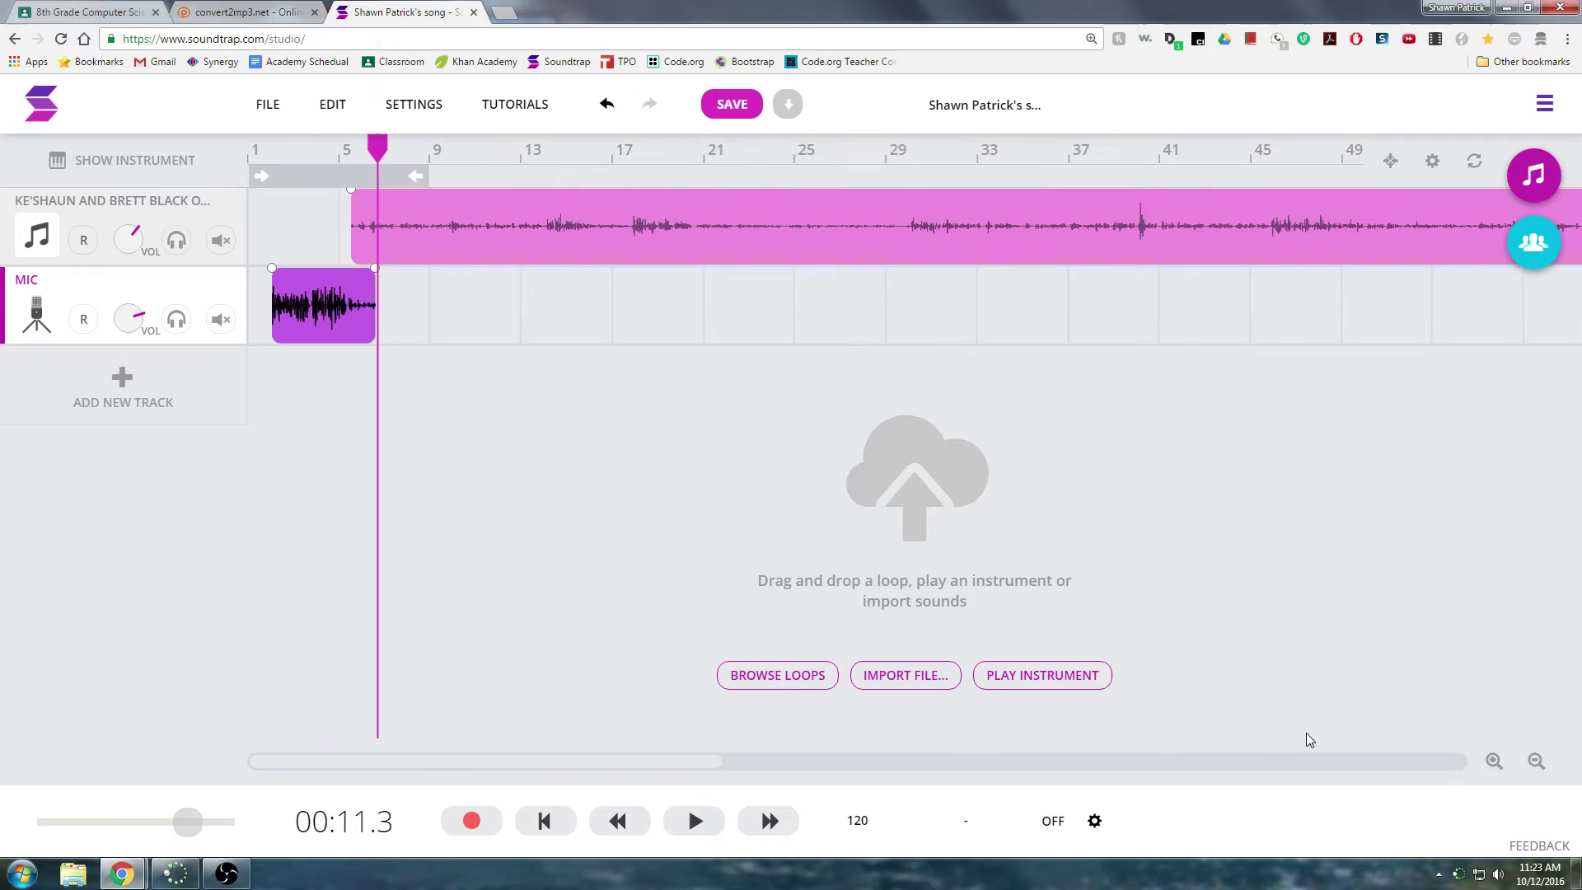
{"action": "left_click_drag", "start_coordinate": [336, 330], "coordinate": [309, 333]}
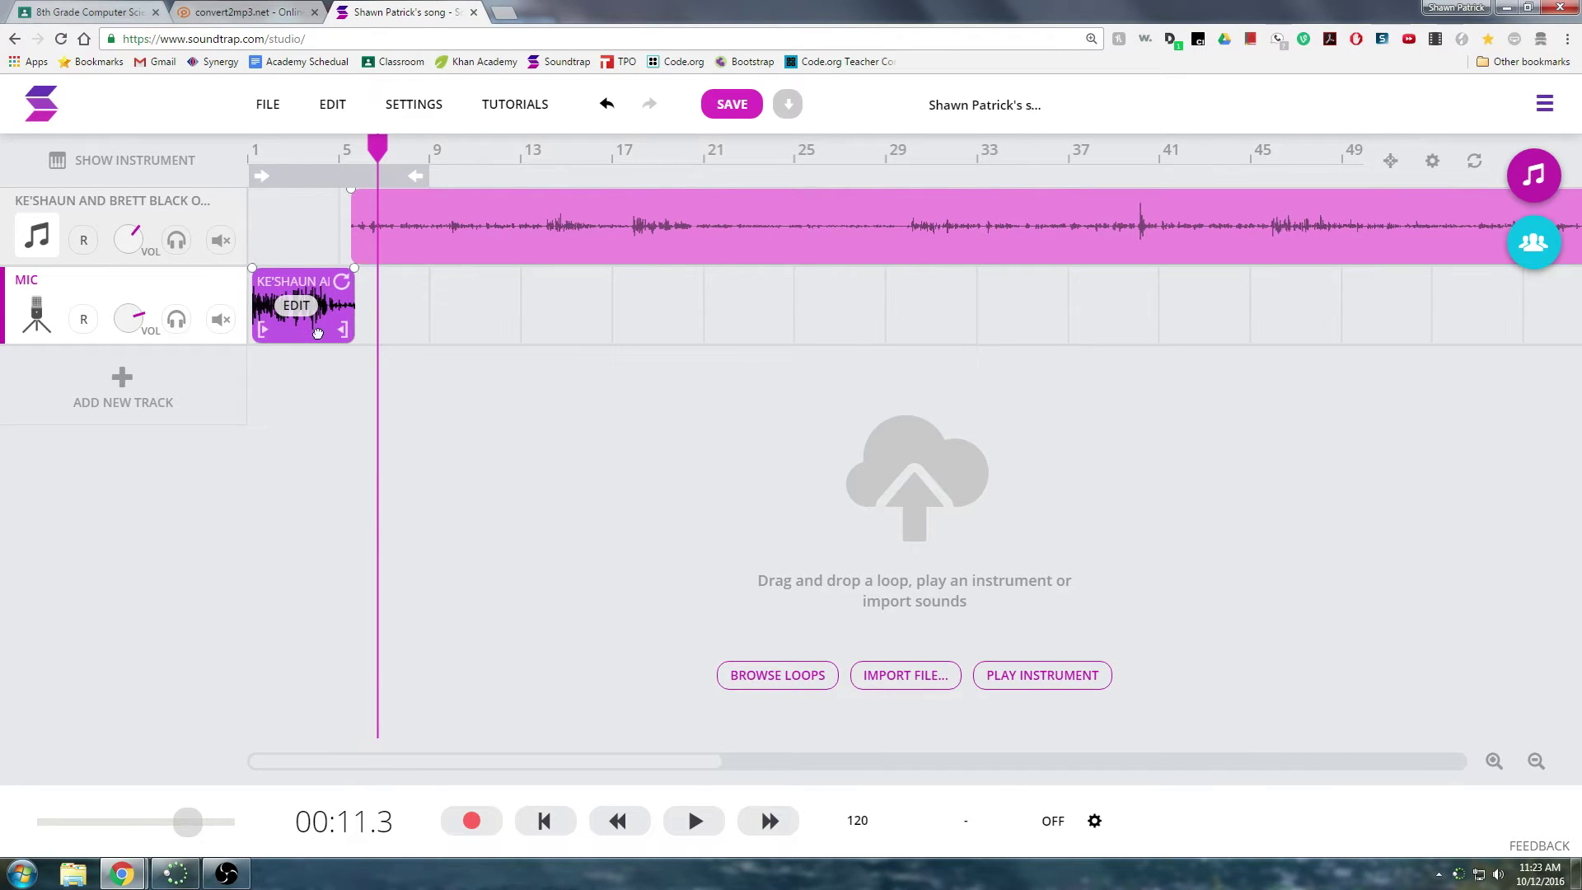
{"action": "left_click_drag", "start_coordinate": [377, 148], "coordinate": [206, 157]}
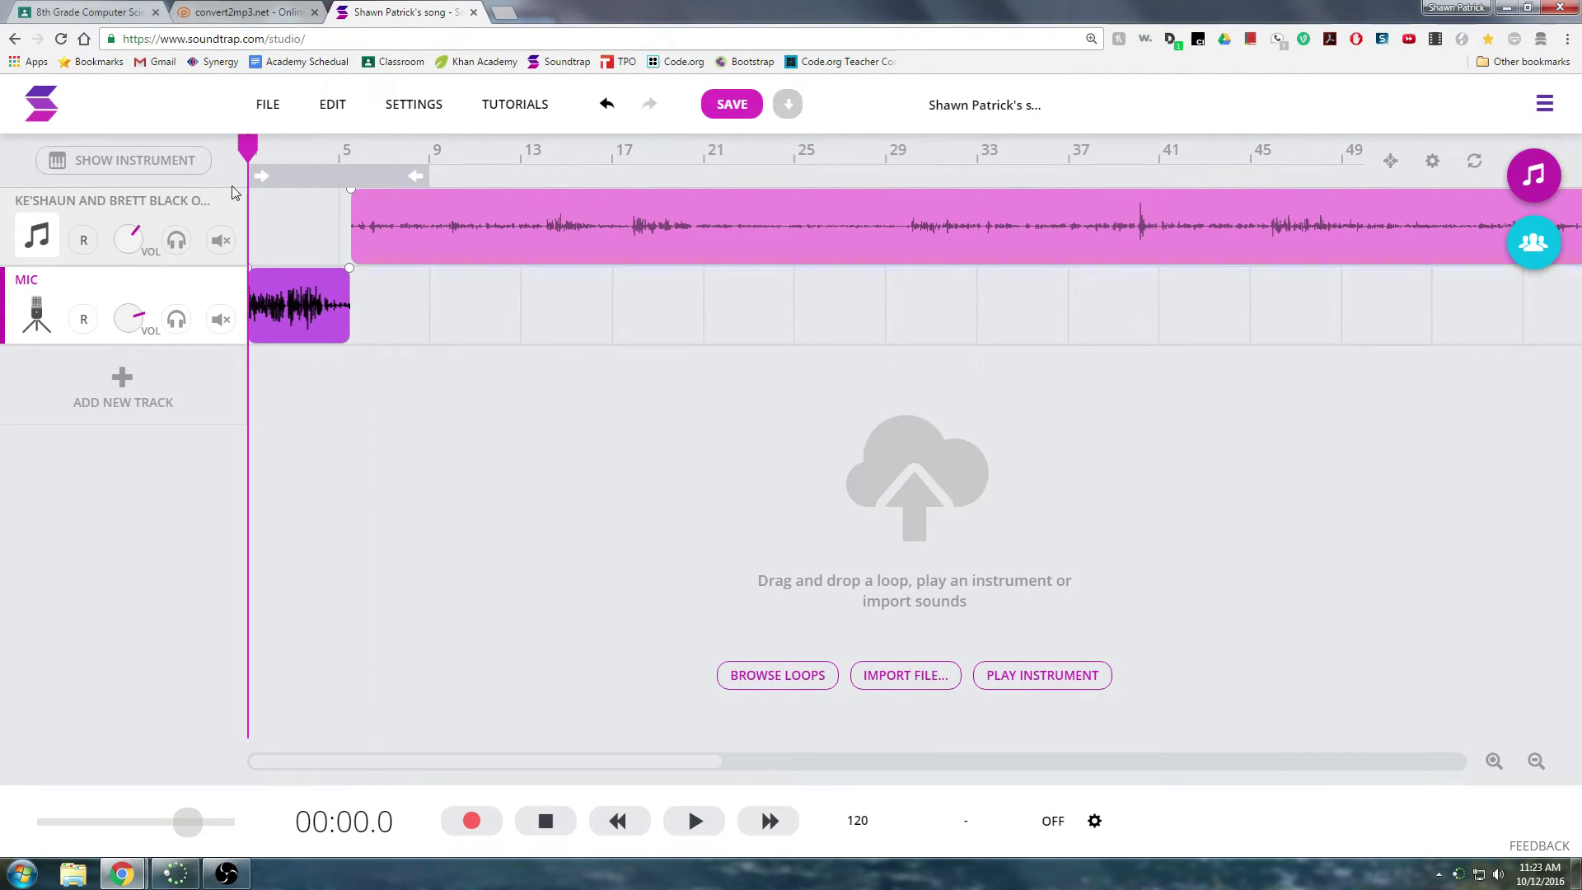
{"action": "key", "text": "space"}
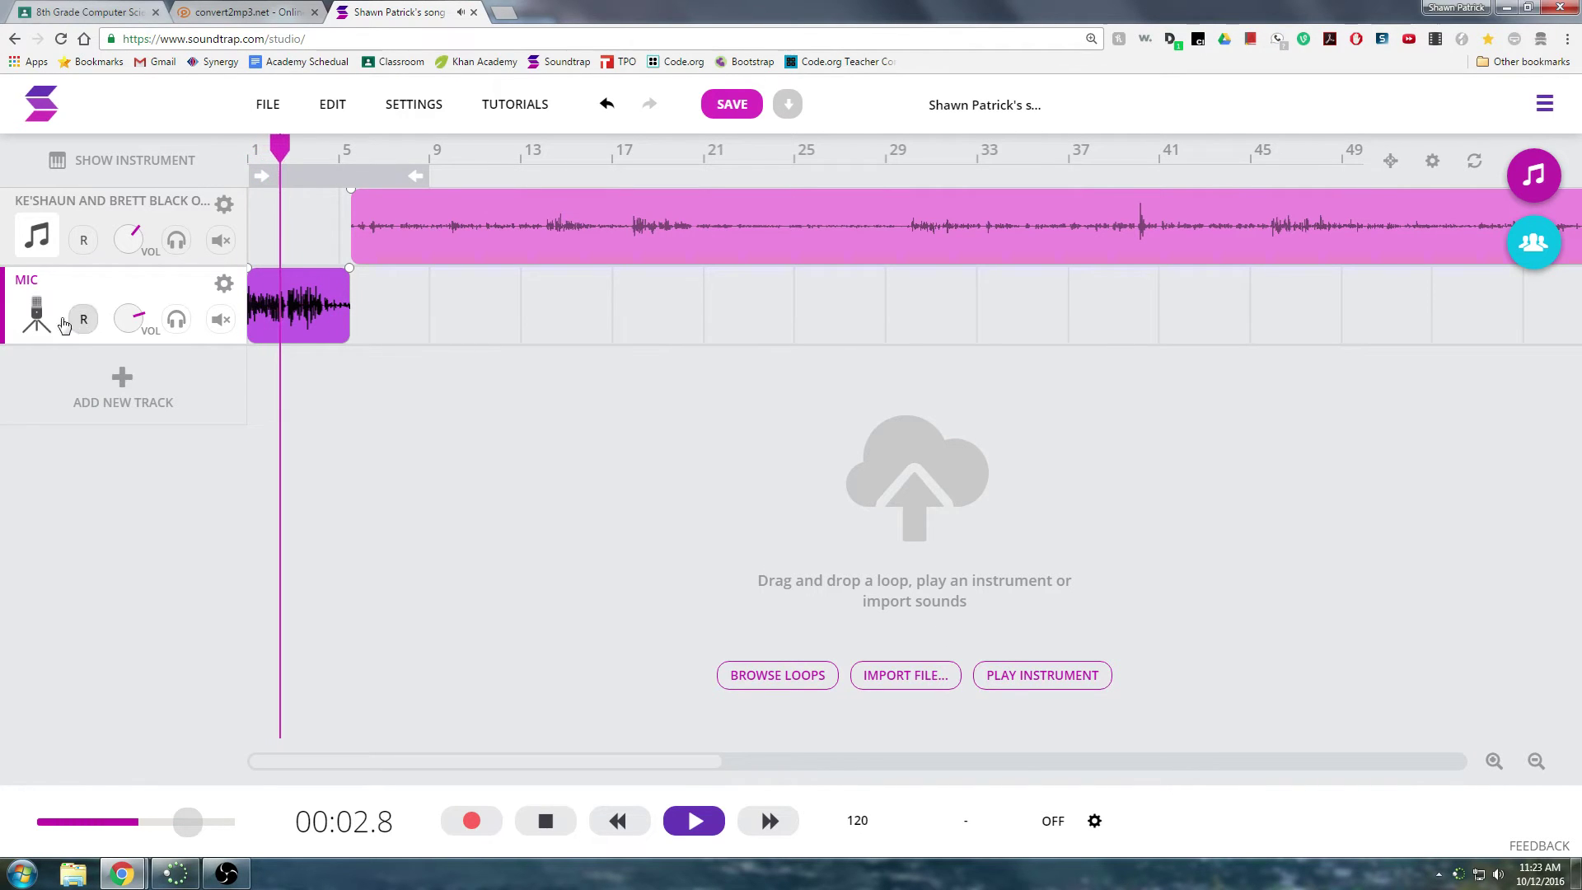
- Apply the DRY preset to the MIC track's instrument
{"action": "left_click", "coordinate": [37, 320]}
{"action": "left_click", "coordinate": [882, 395]}
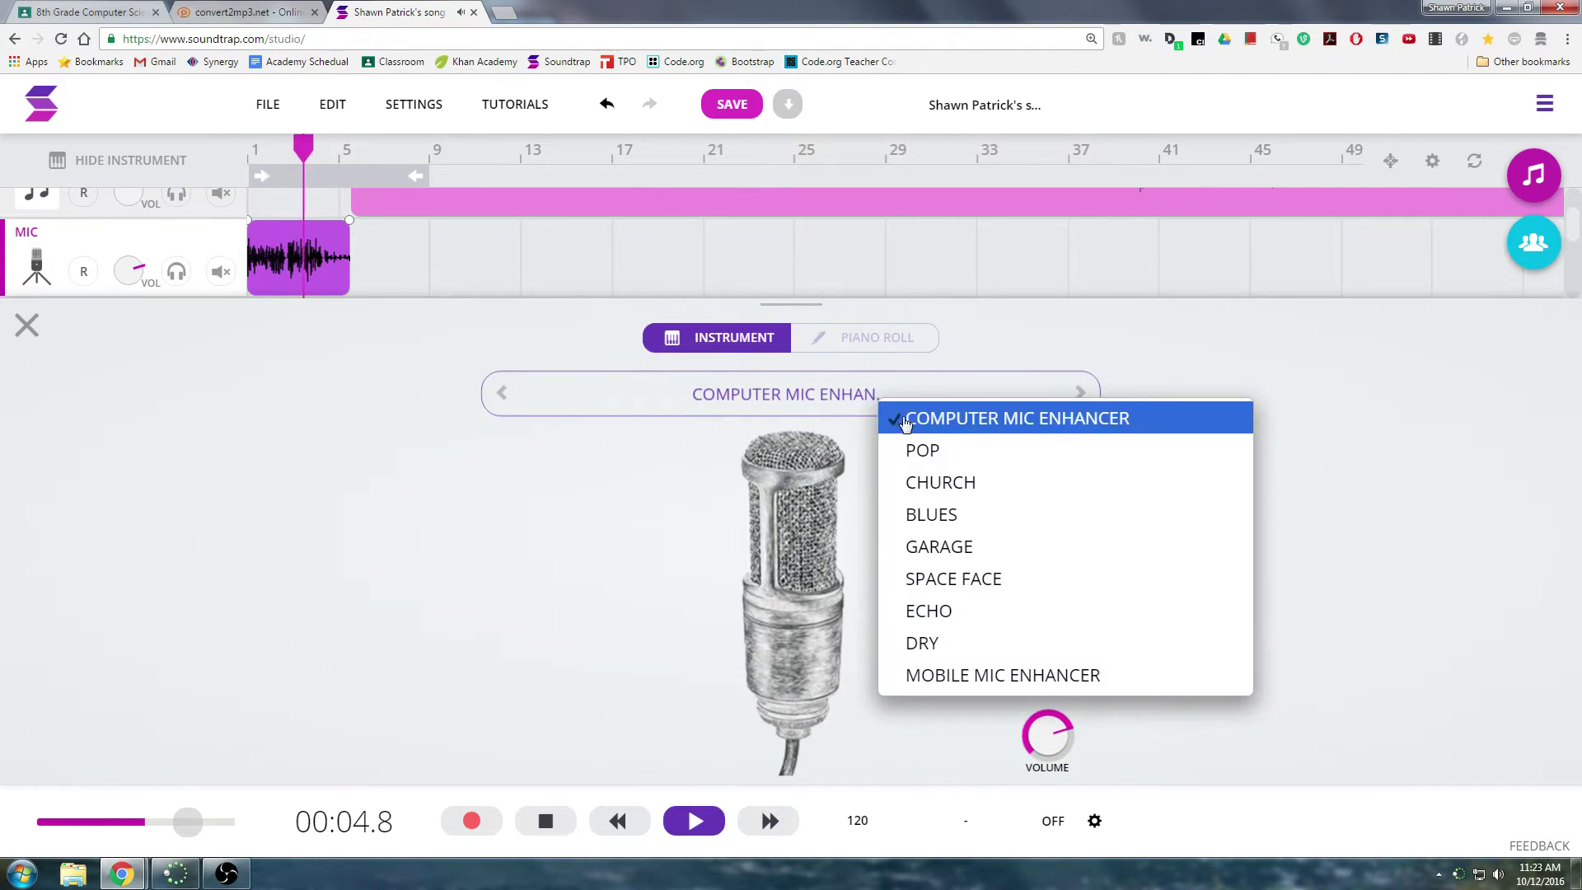
{"action": "left_click", "coordinate": [951, 663]}
{"action": "left_click", "coordinate": [27, 326]}
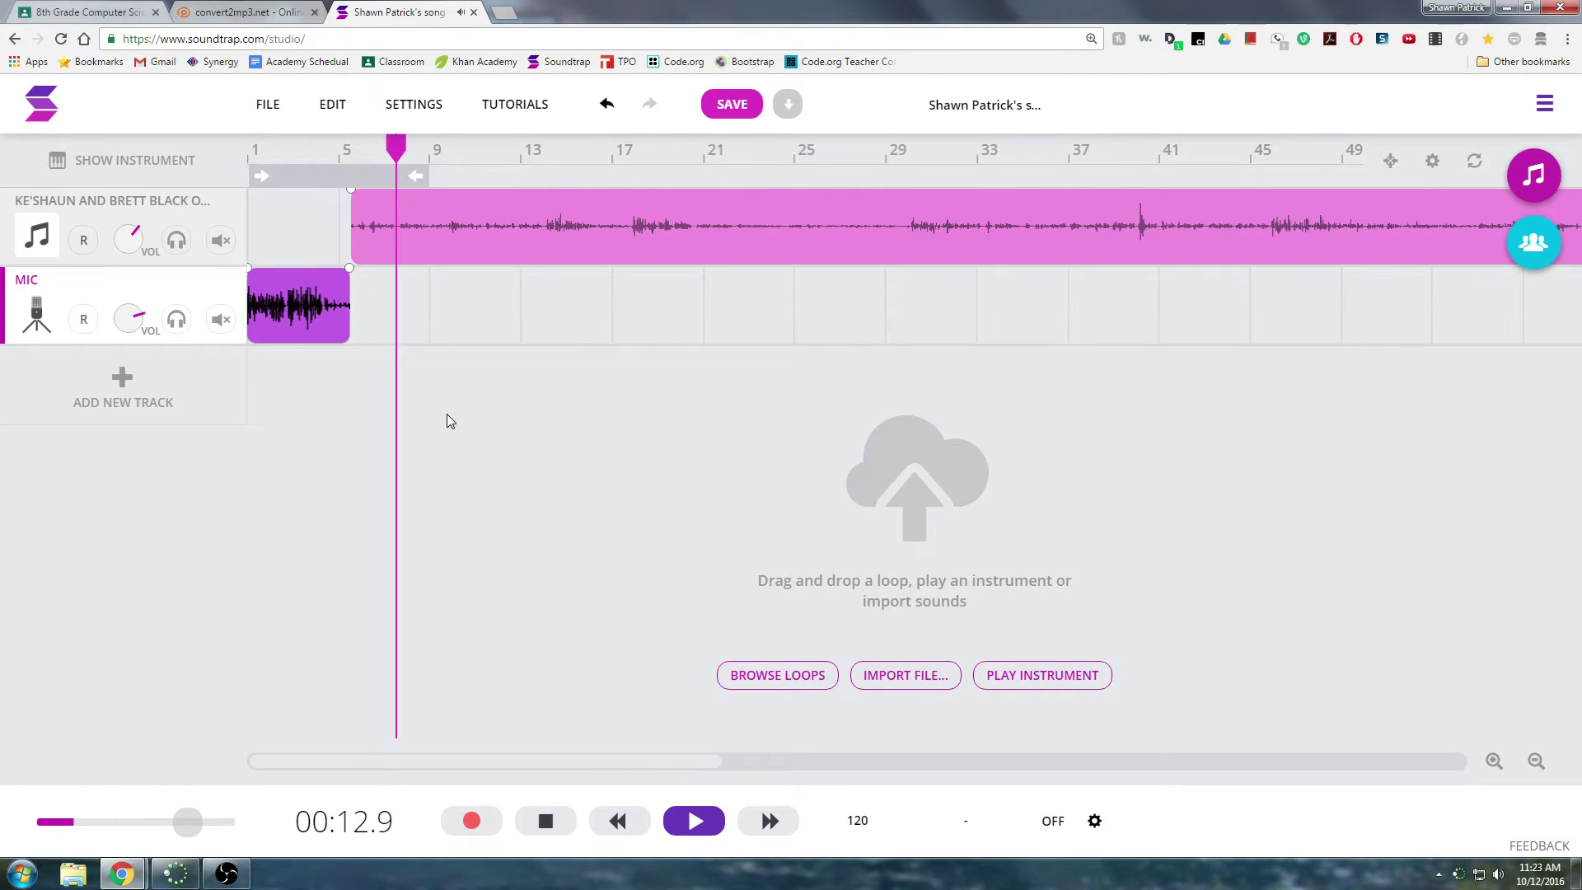
- Trim the MIC clip to end at the playhead near bar 4.3 and extend the interview clip back to meet it
{"action": "key", "text": "space"}
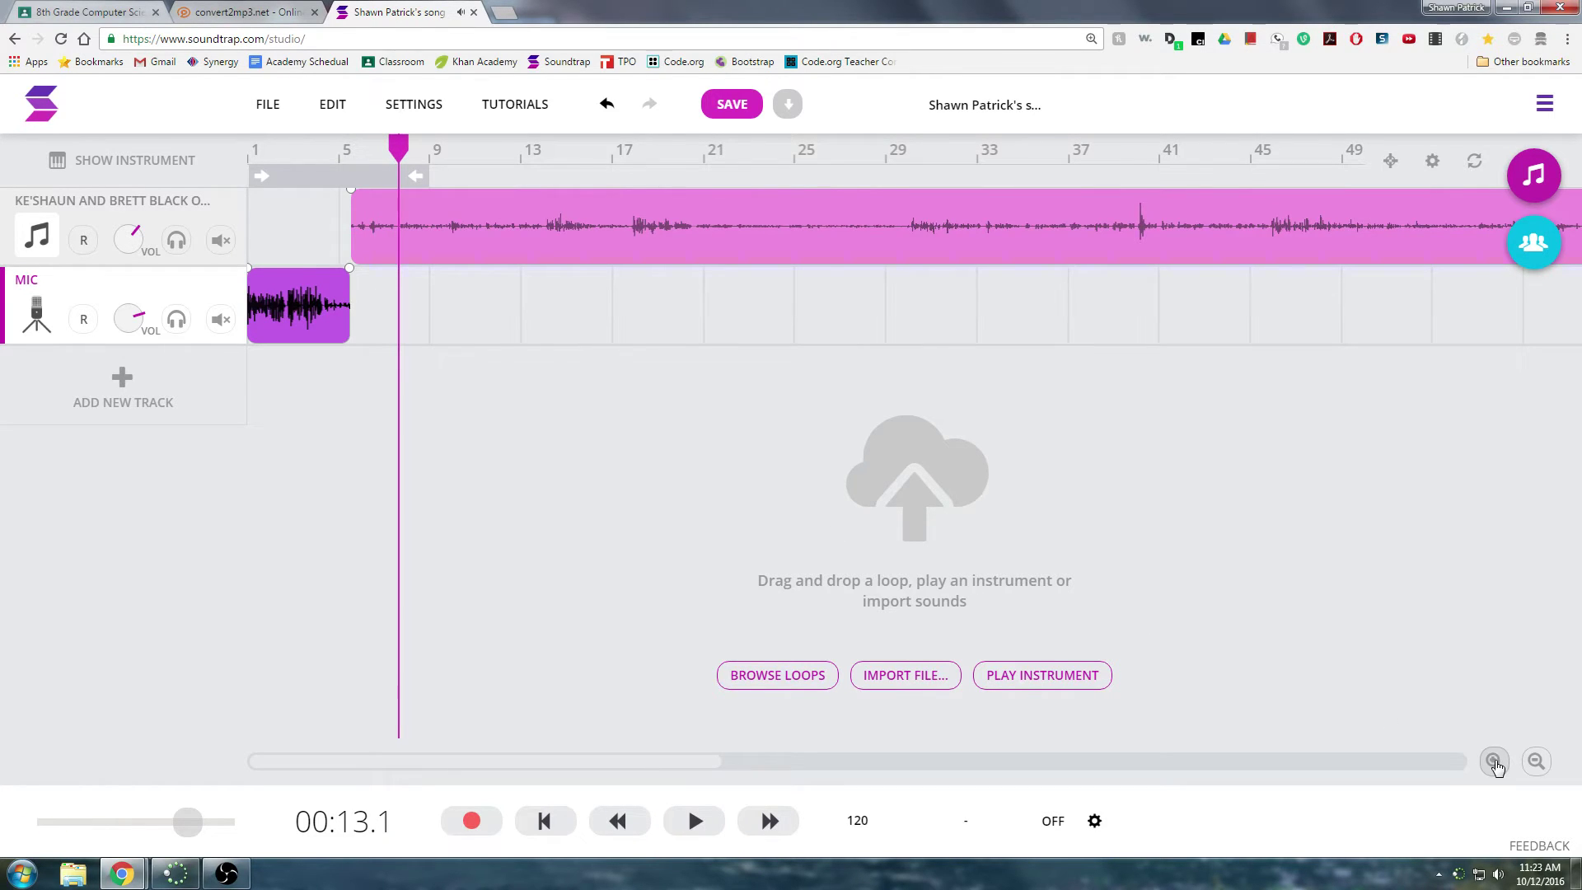
{"action": "left_click", "coordinate": [1494, 760]}
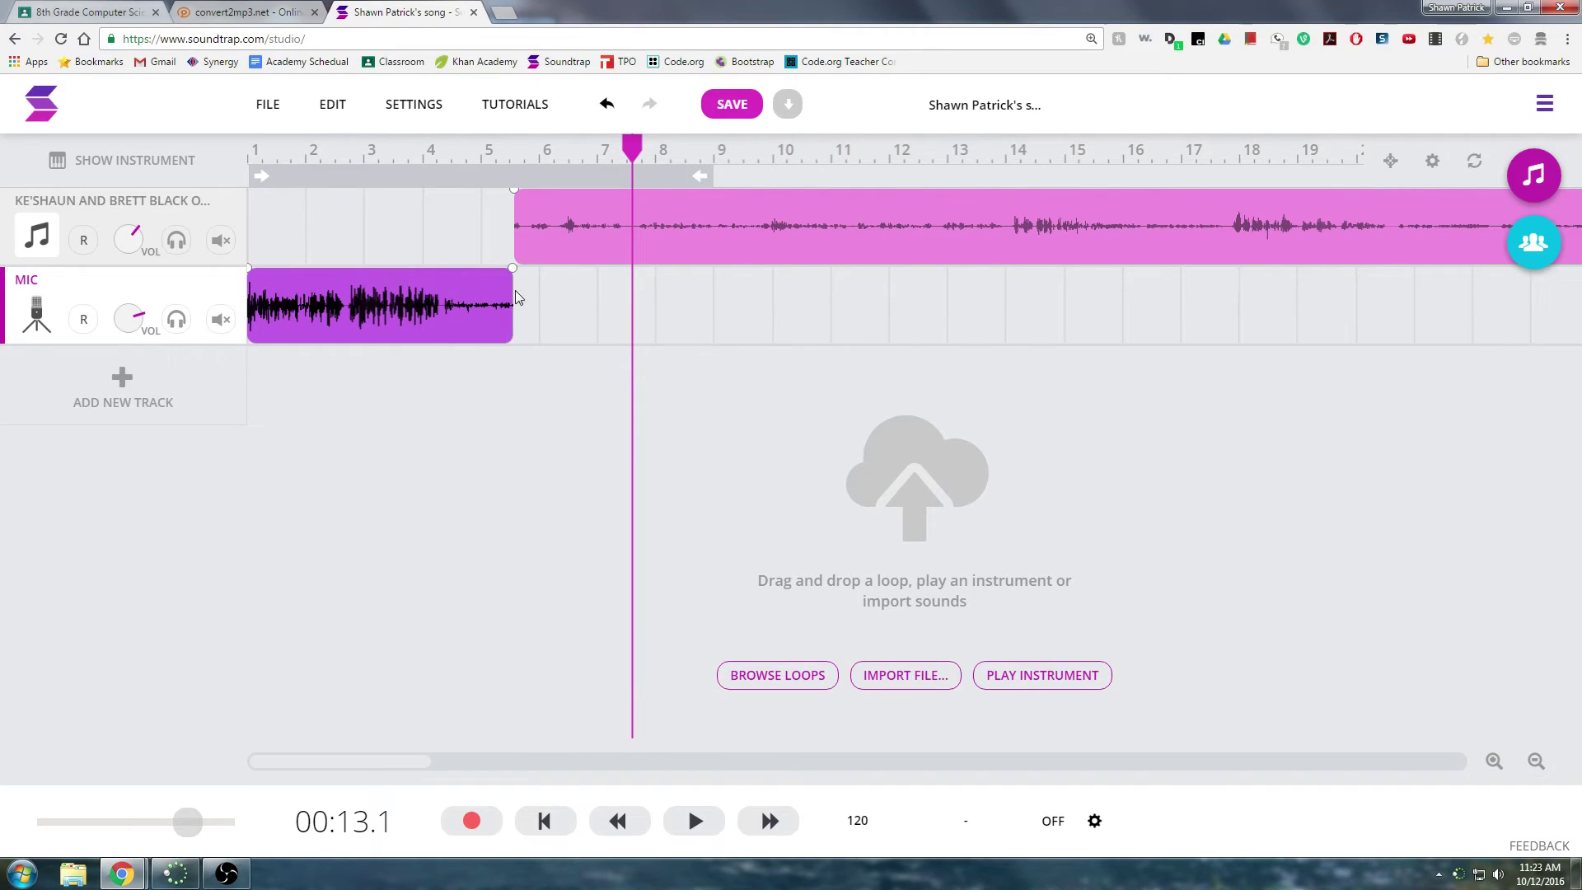
{"action": "left_click_drag", "start_coordinate": [449, 151], "coordinate": [443, 151]}
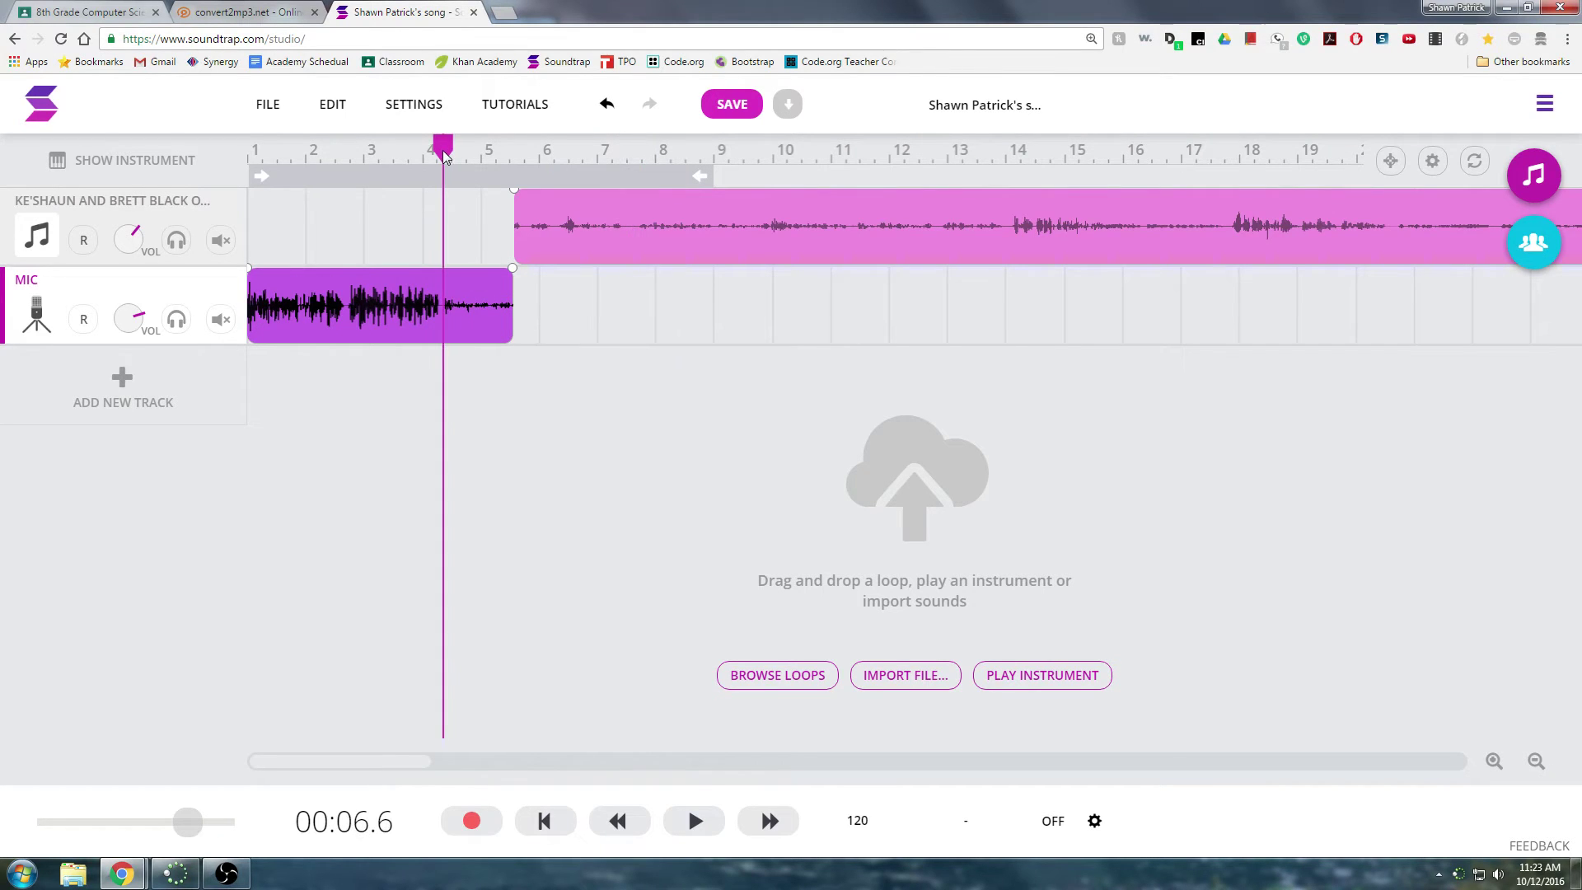
{"action": "mouse_move", "coordinate": [510, 324]}
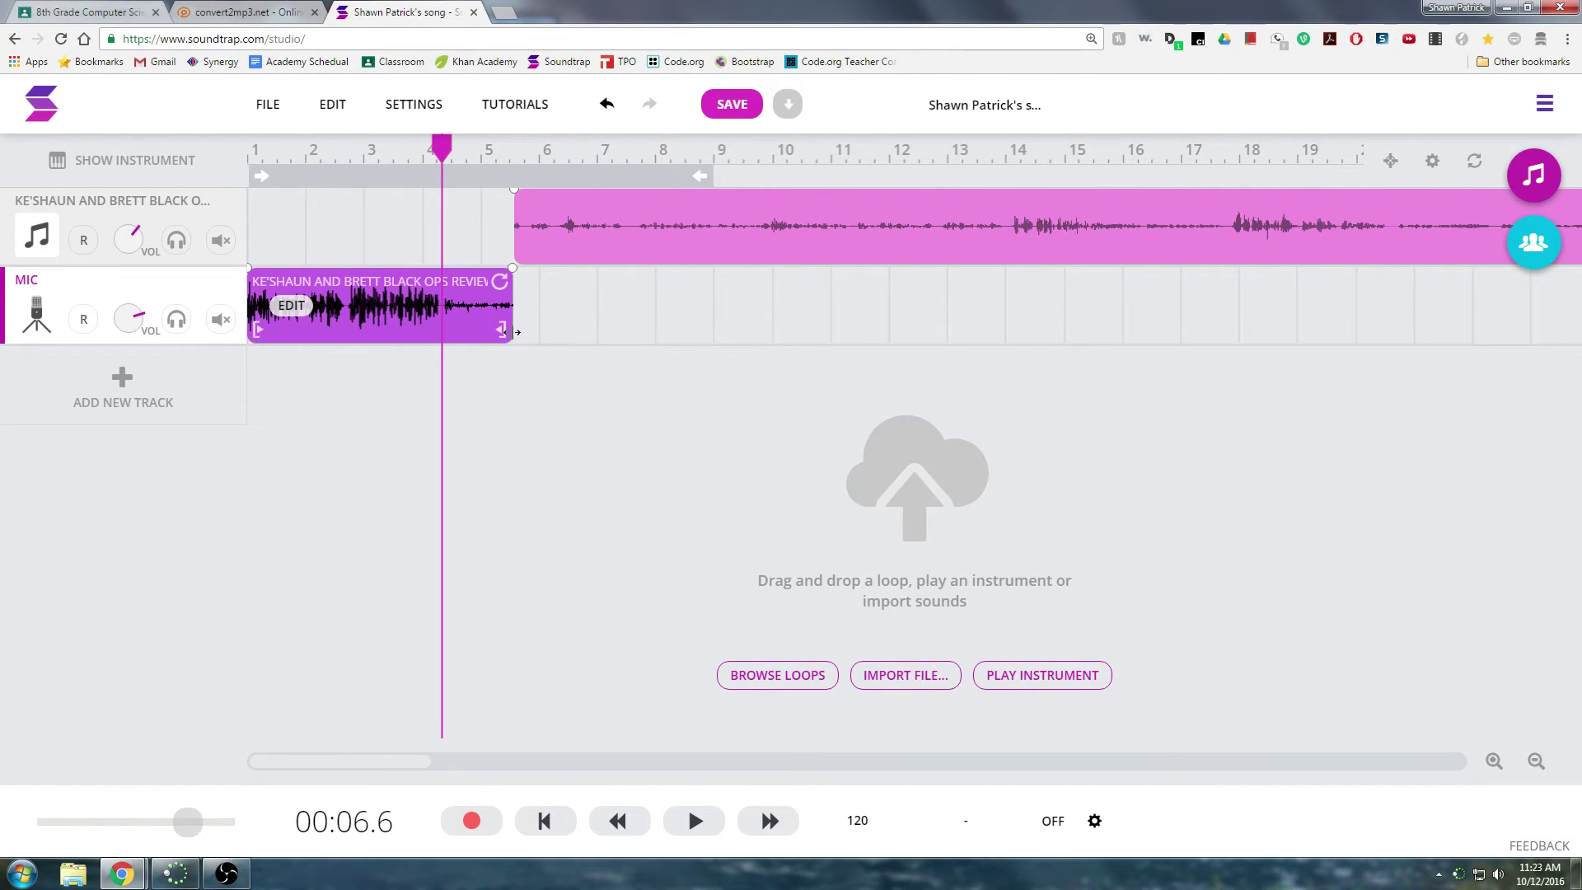
{"action": "left_click_drag", "start_coordinate": [517, 332], "coordinate": [443, 335]}
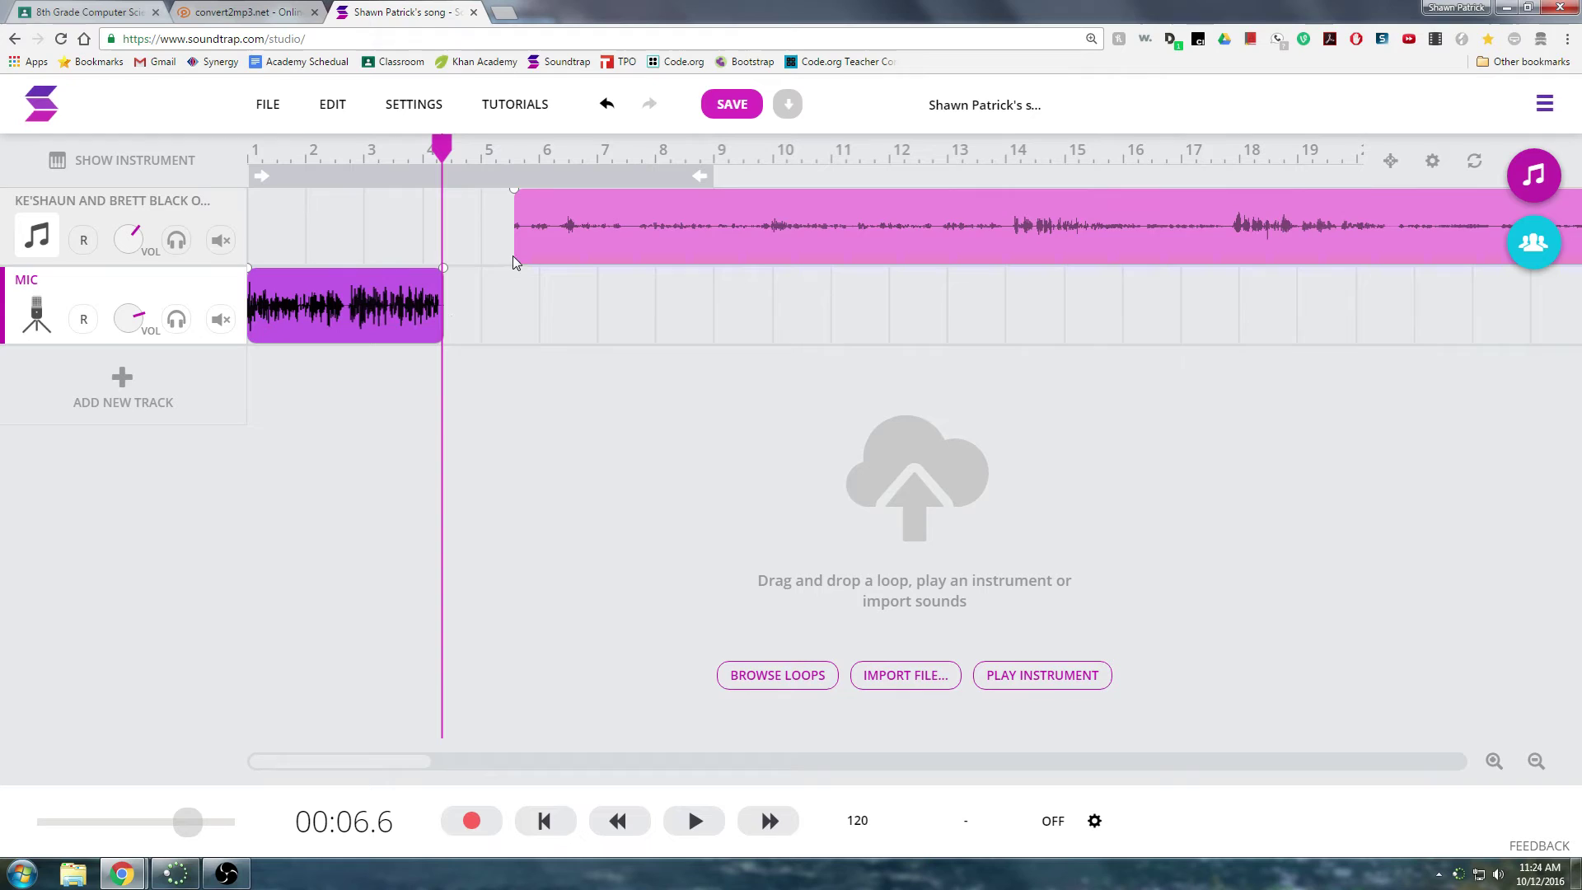
{"action": "left_click_drag", "start_coordinate": [513, 262], "coordinate": [442, 264]}
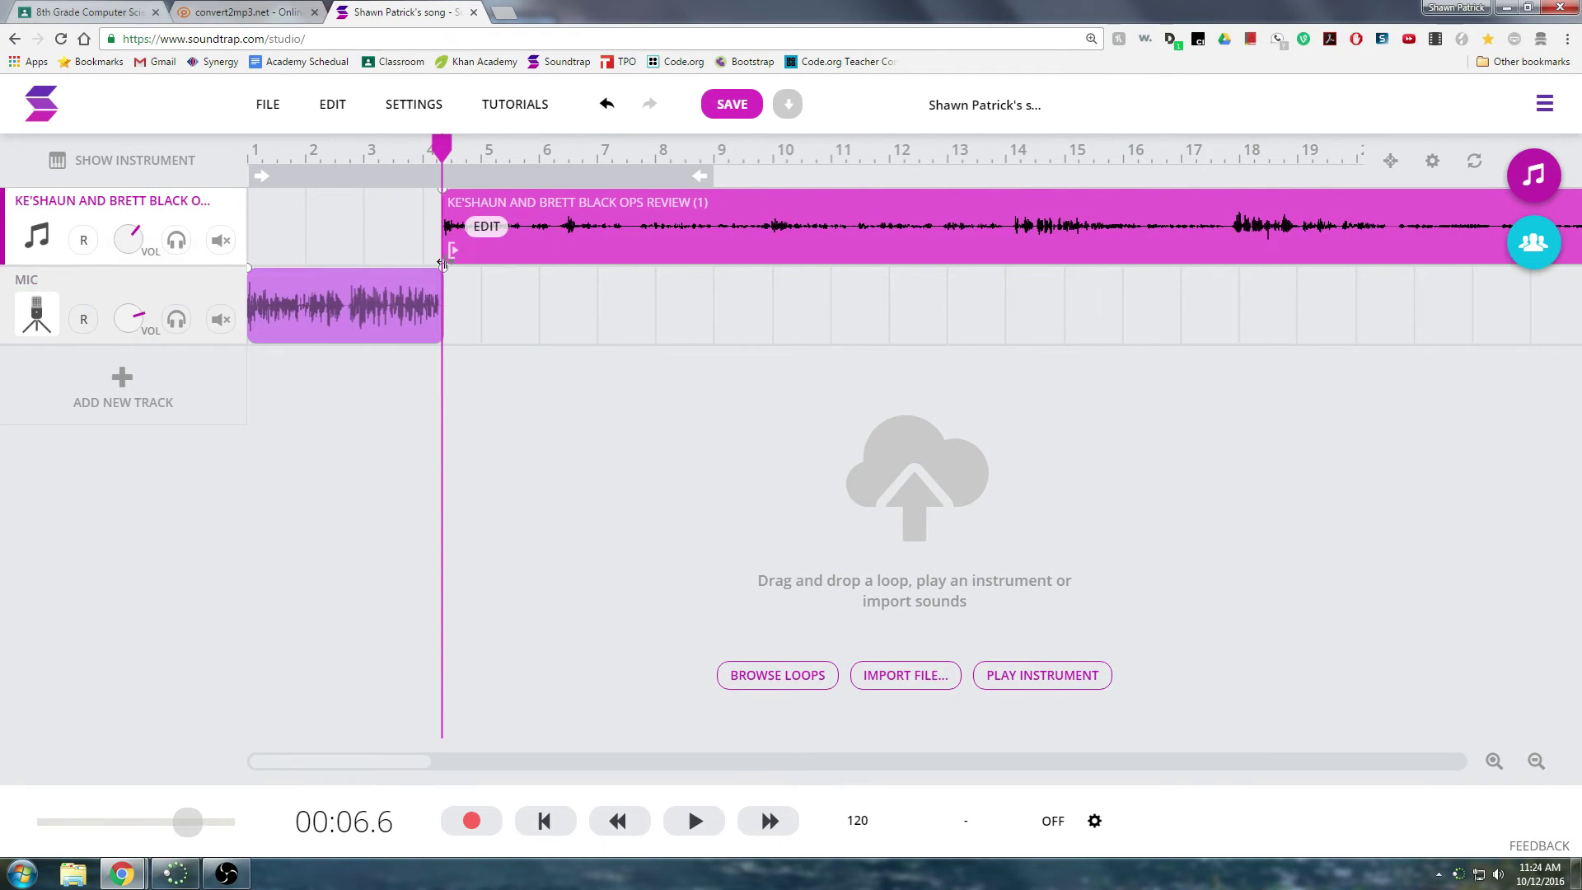
{"action": "left_click", "coordinate": [379, 320]}
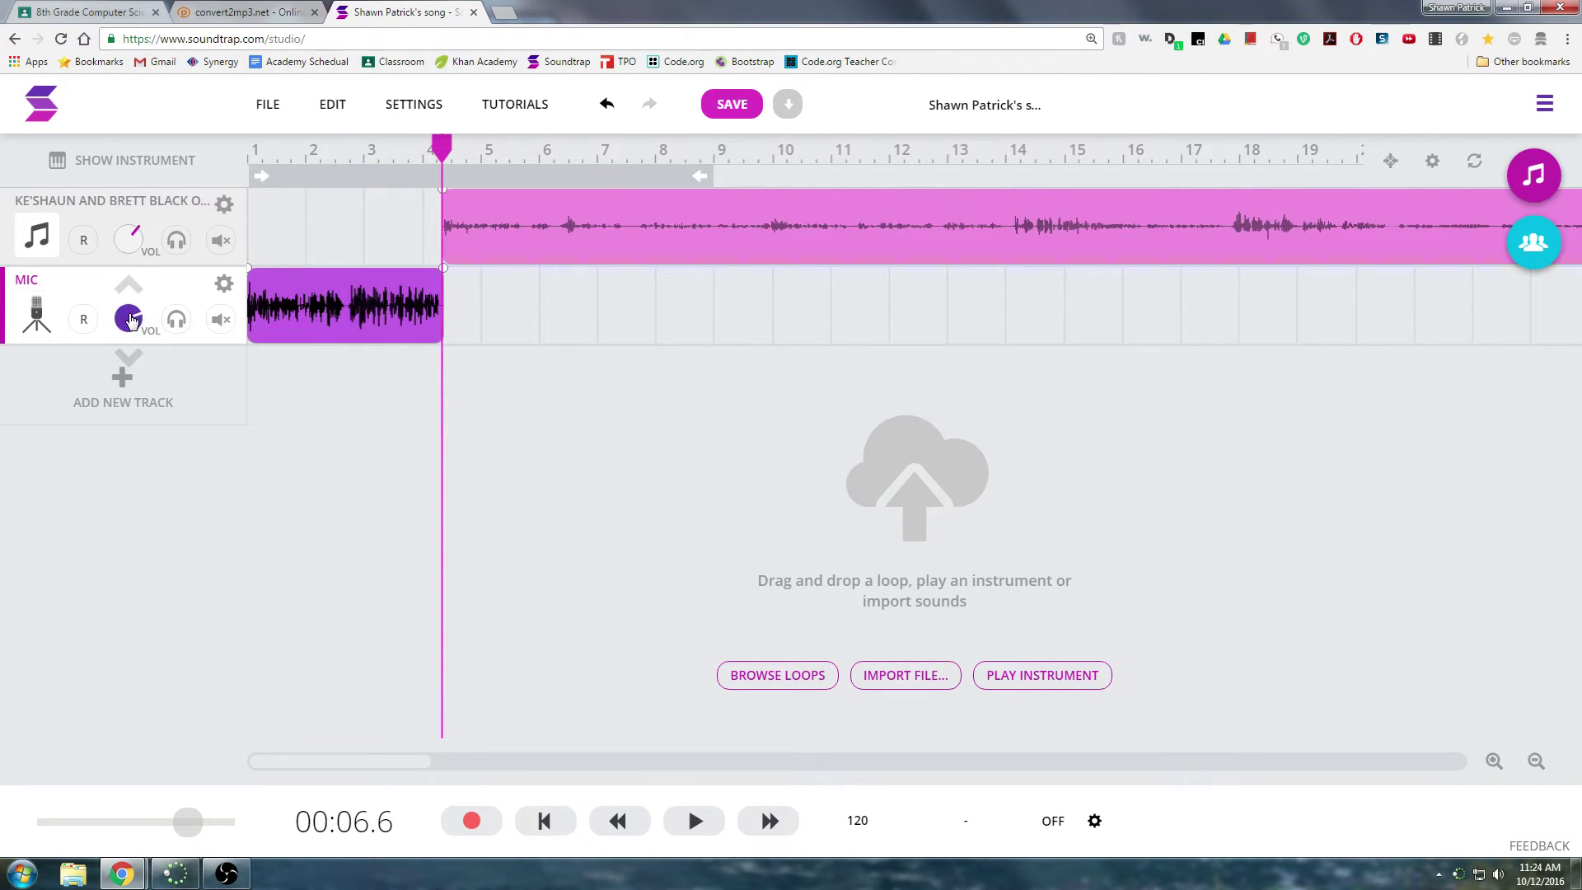
- Lower the MIC track's VOL knob, then play the opening twice to check the balance
{"action": "mouse_move", "coordinate": [112, 319]}
{"action": "left_mouse_down"}
{"action": "mouse_move", "coordinate": [49, 333]}
{"action": "mouse_move", "coordinate": [25, 366]}
{"action": "left_mouse_up"}
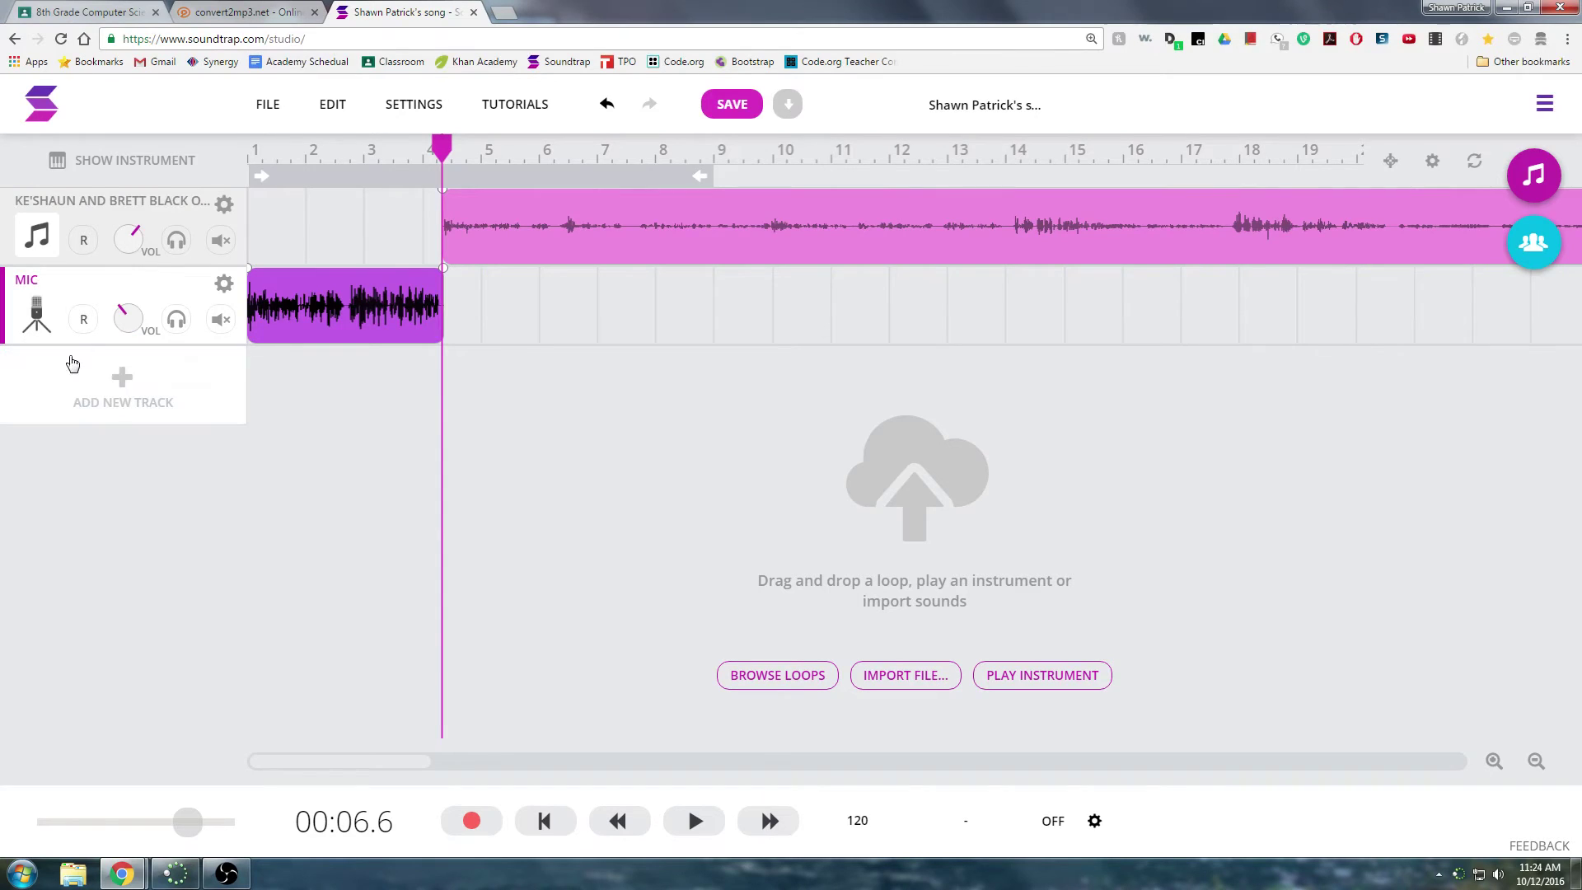
{"action": "left_click_drag", "start_coordinate": [128, 324], "coordinate": [114, 322]}
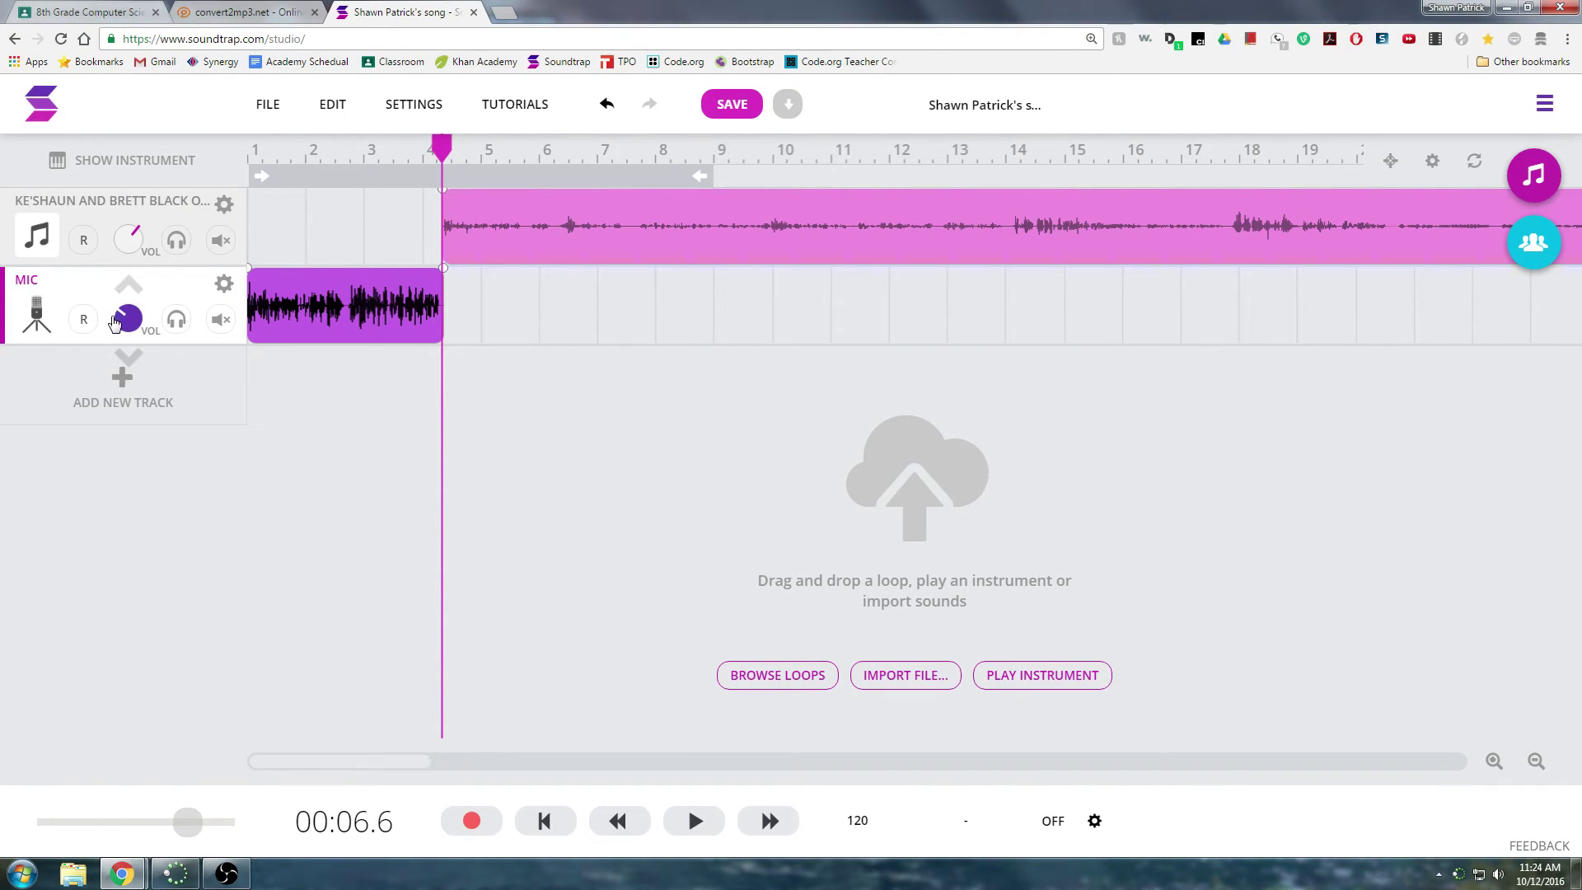
{"action": "key", "text": "space"}
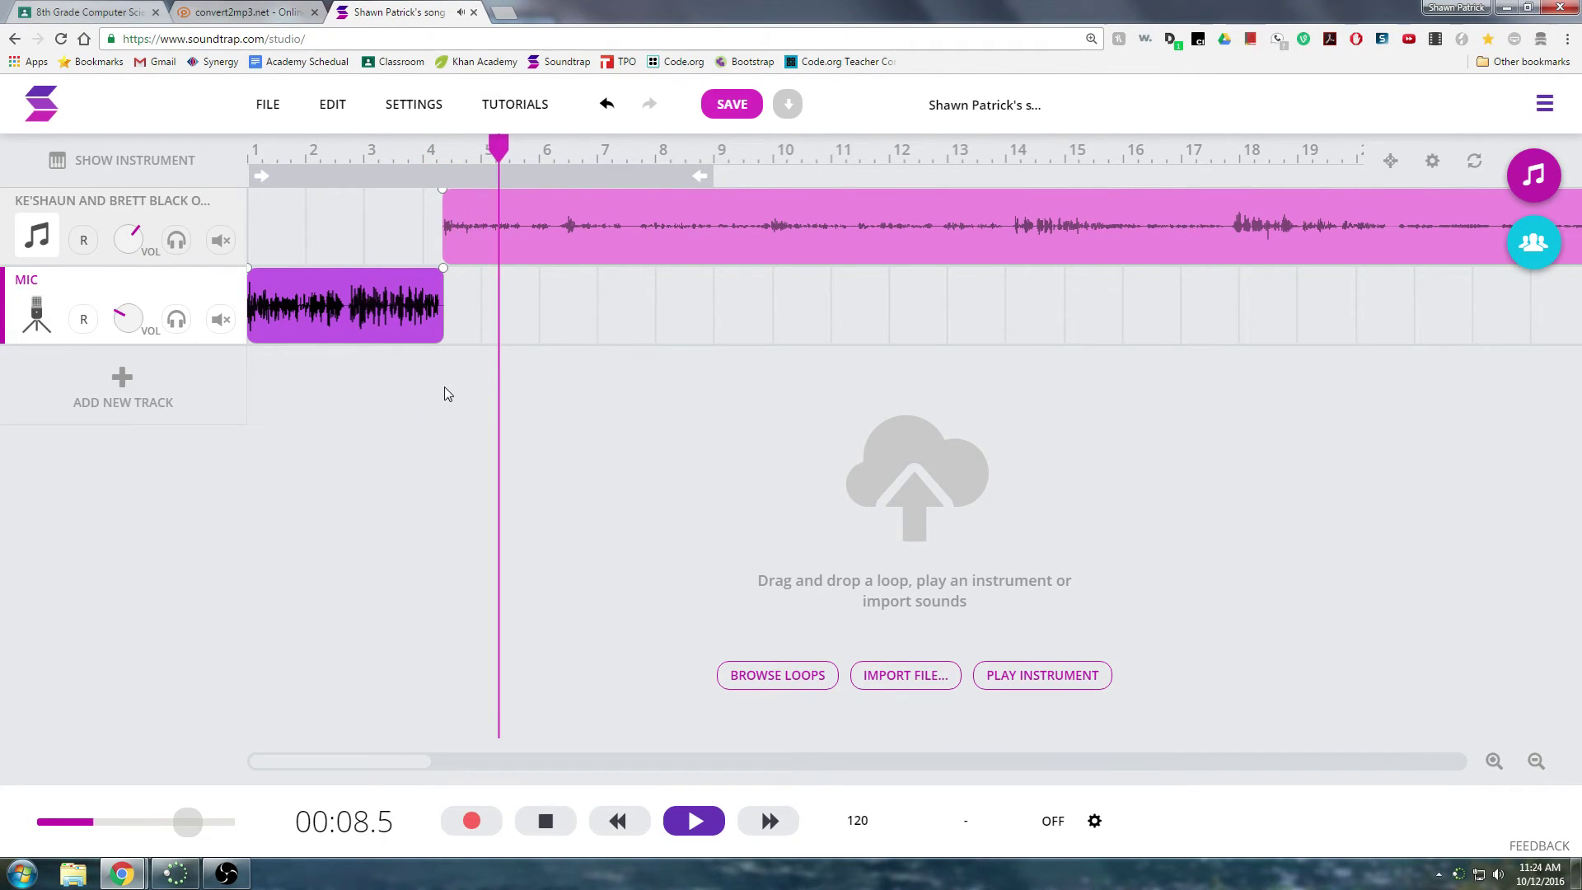
{"action": "key", "text": "space"}
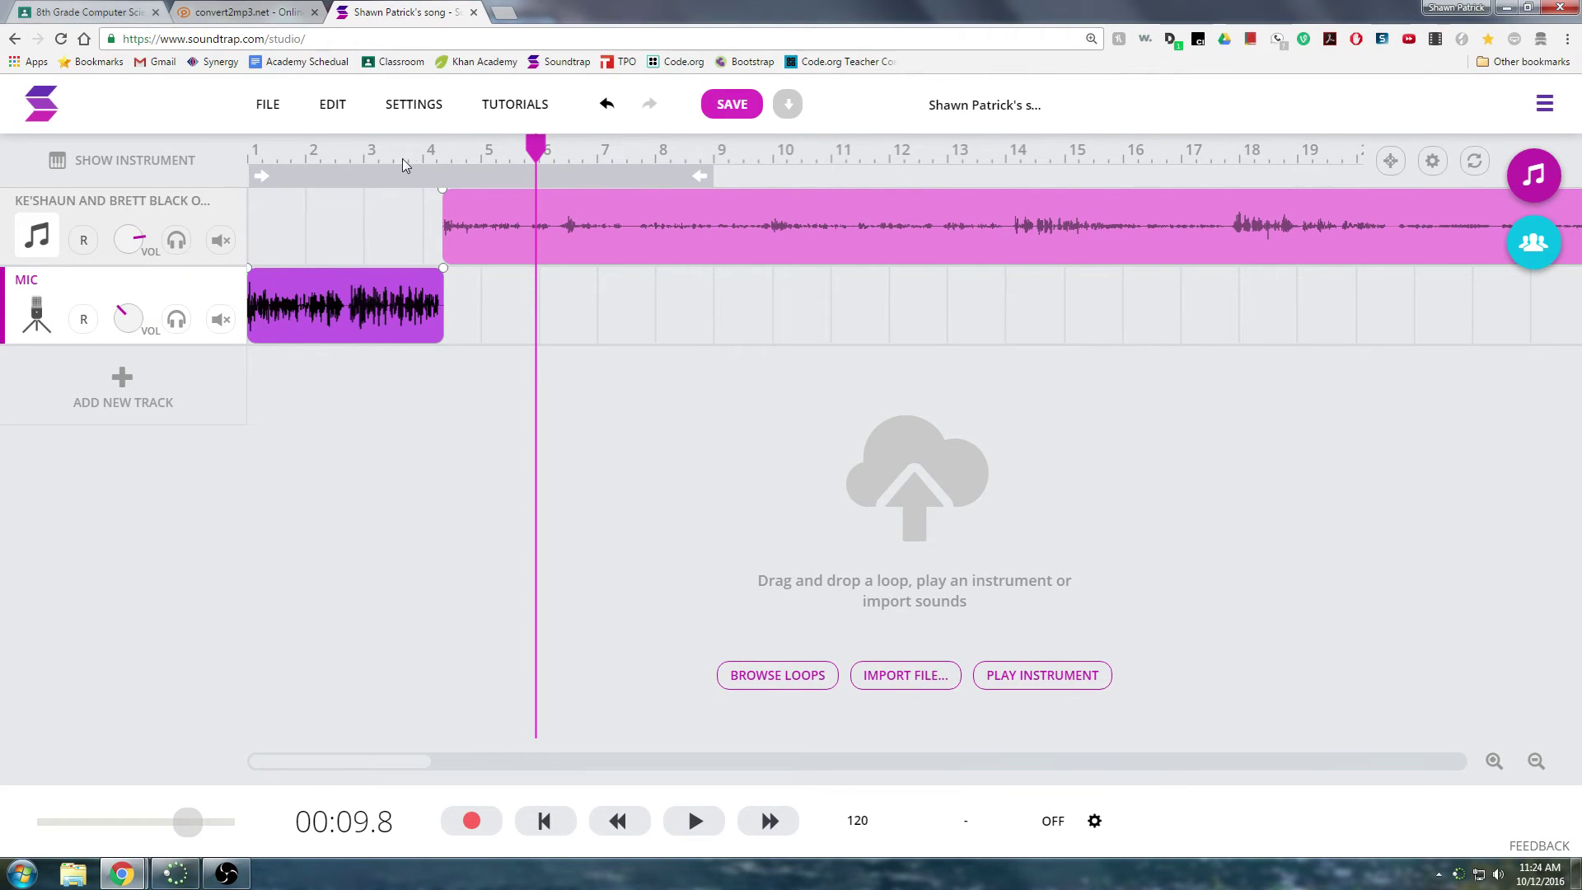
{"action": "key", "text": "Return"}
{"action": "key", "text": "space"}
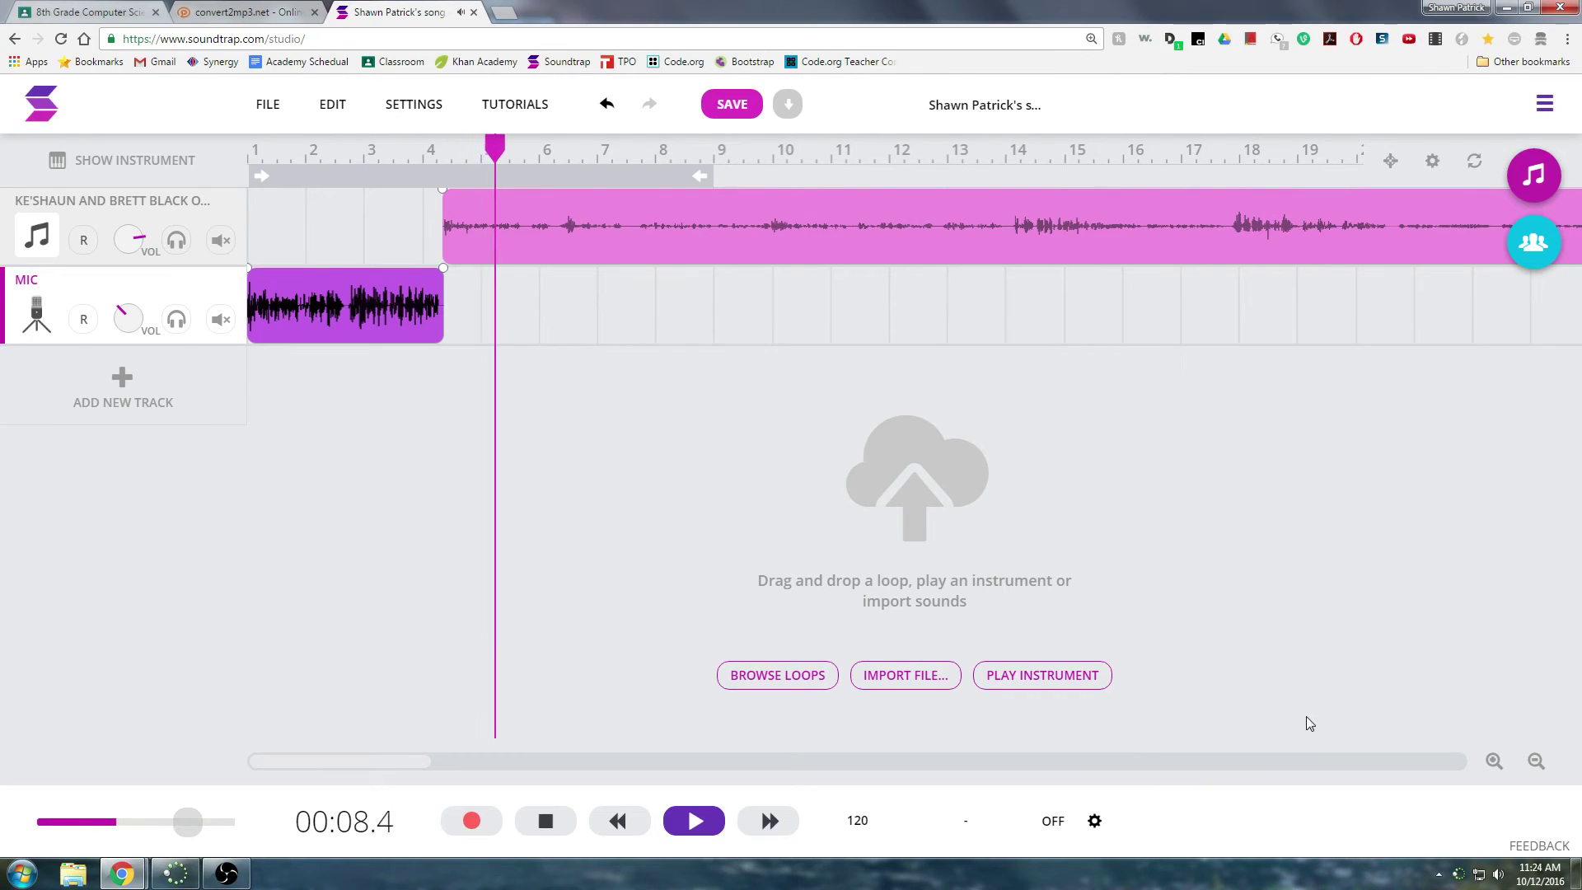
{"action": "key", "text": "space"}
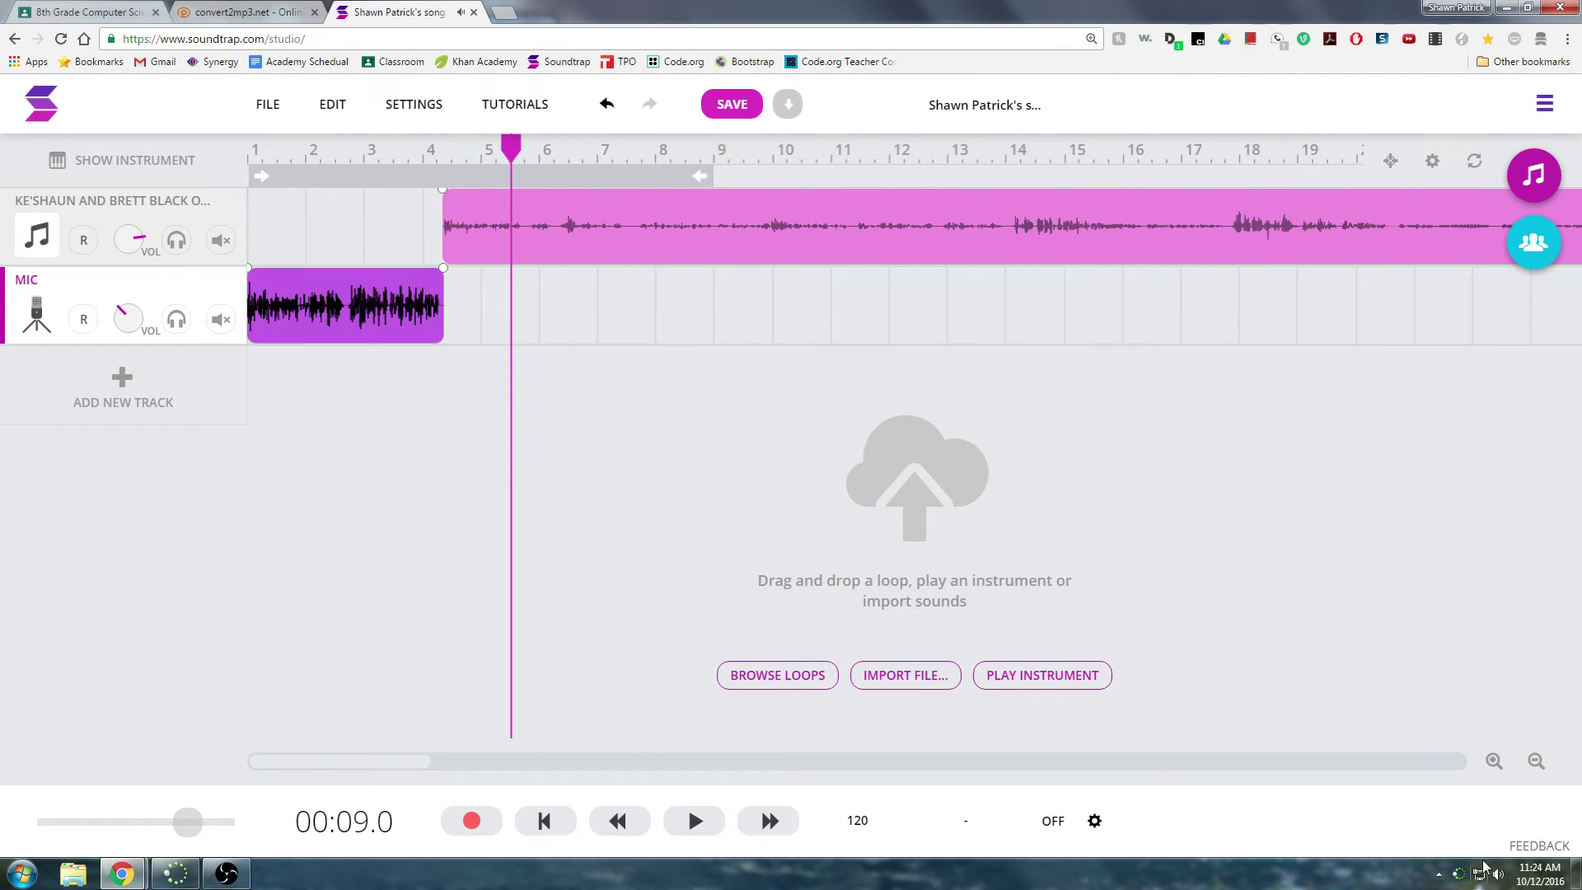
- Cut the loud second clip from the top track
{"action": "left_click", "coordinate": [1537, 760]}
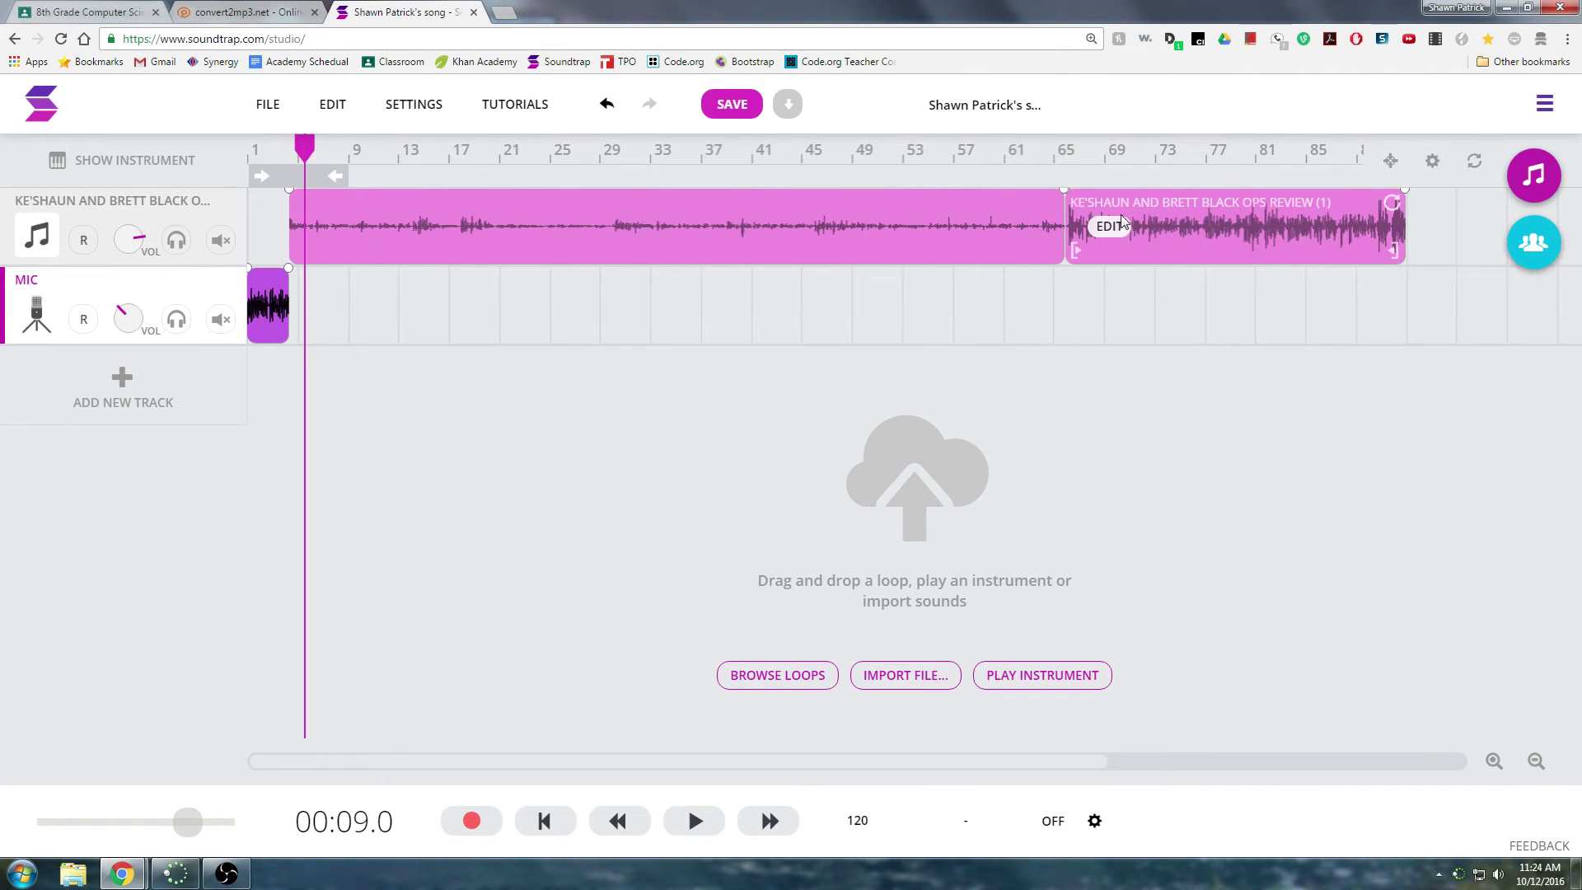
{"action": "left_click", "coordinate": [1105, 226]}
{"action": "left_click", "coordinate": [1118, 161]}
{"action": "left_click", "coordinate": [1100, 226]}
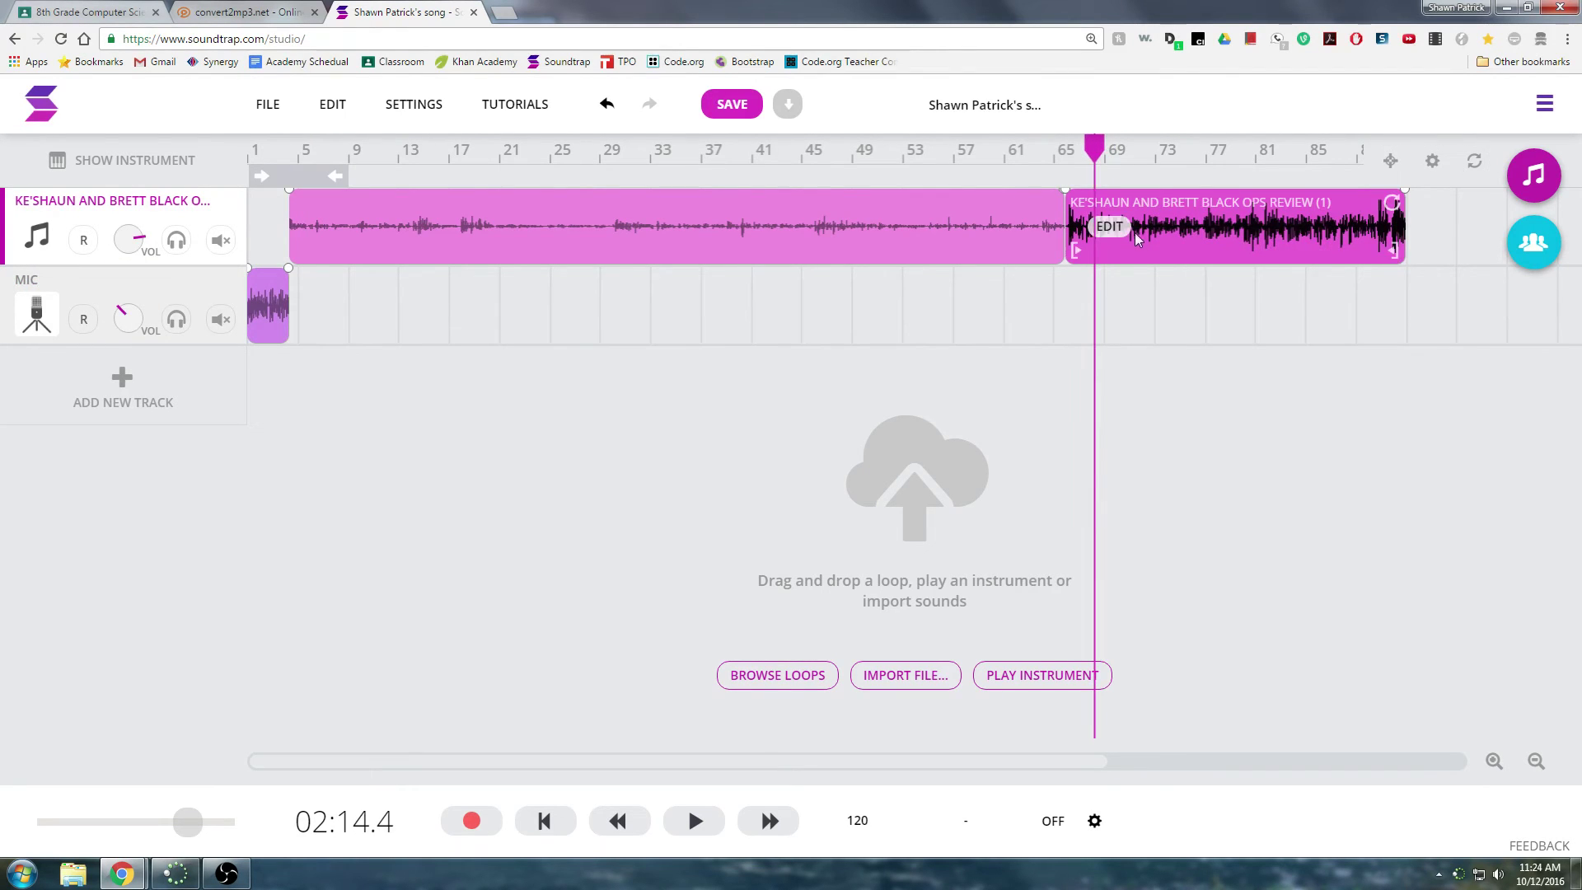
{"action": "right_click", "coordinate": [1143, 240]}
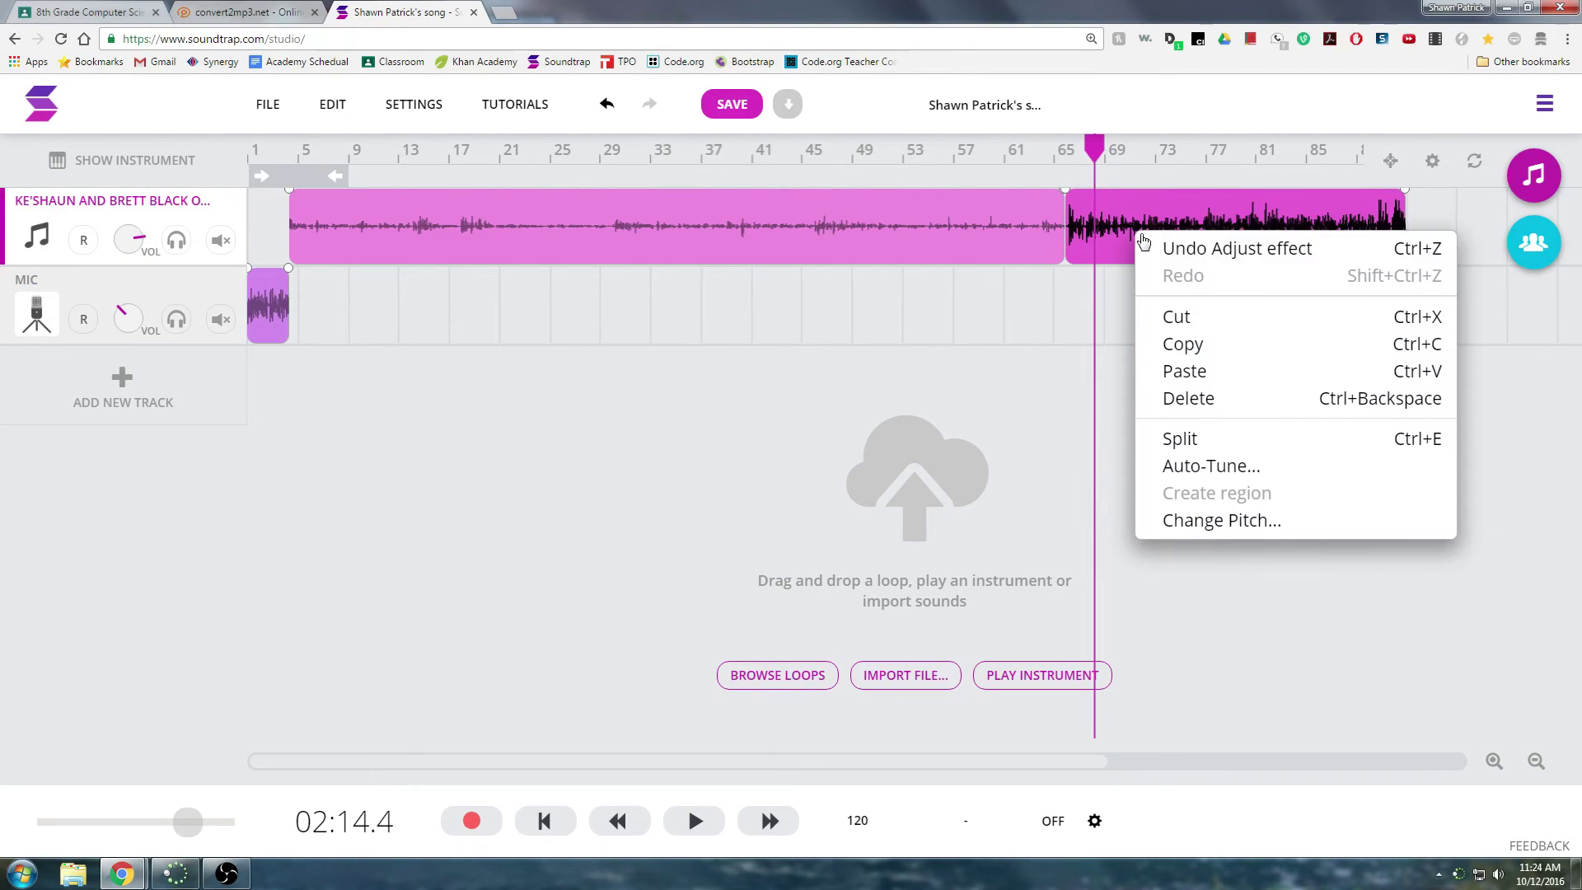
{"action": "left_click", "coordinate": [1179, 318]}
- Paste the loud clip onto the MIC track at bar 67
{"action": "right_click", "coordinate": [1100, 307]}
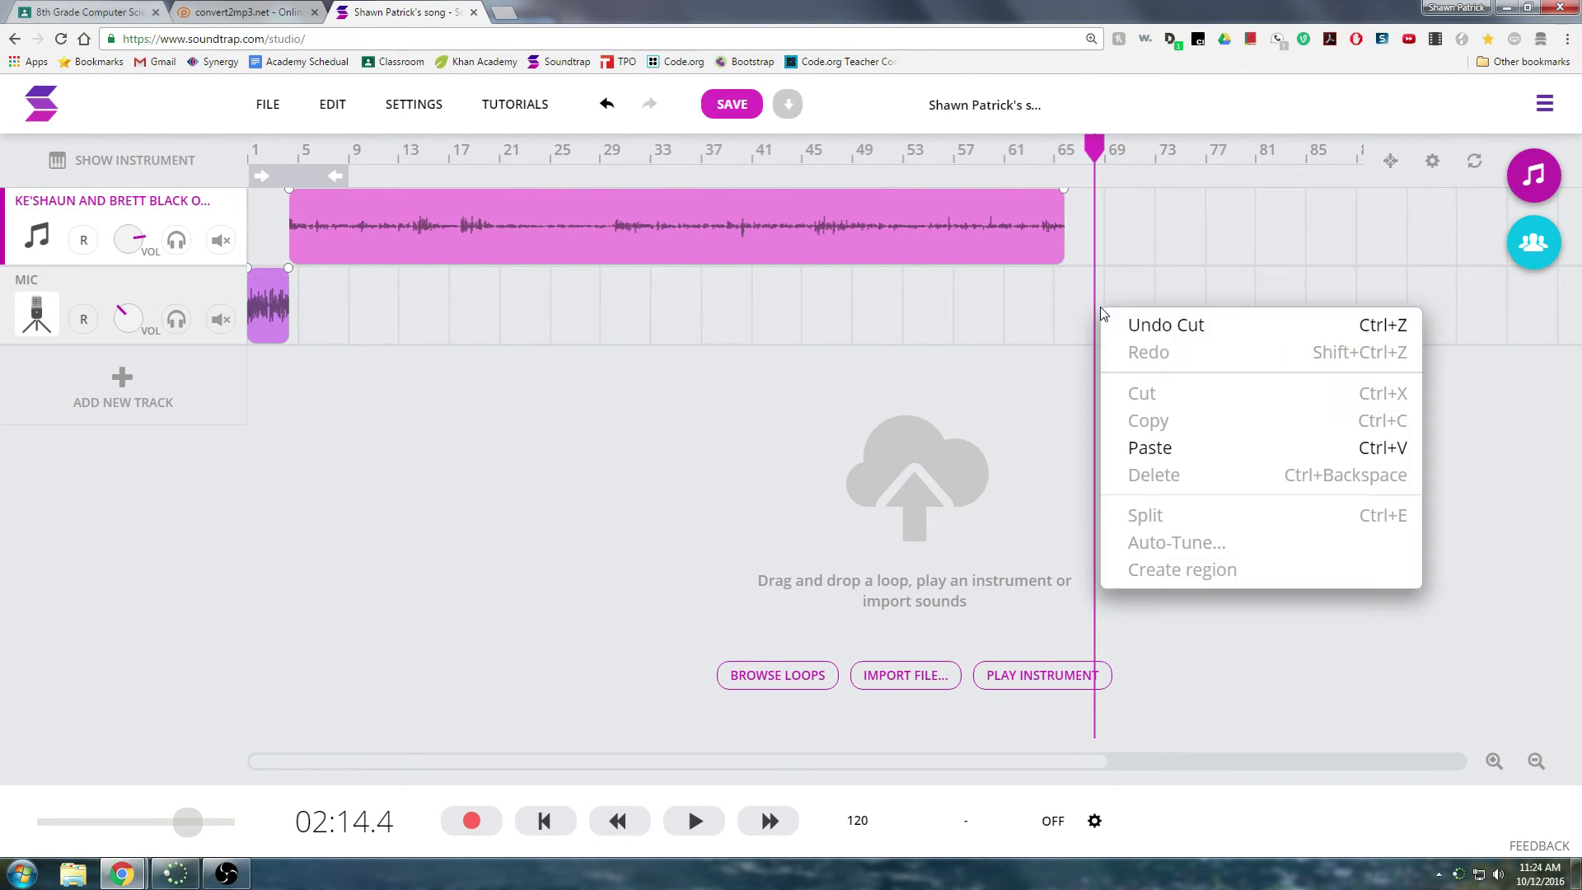
{"action": "left_click", "coordinate": [1154, 447]}
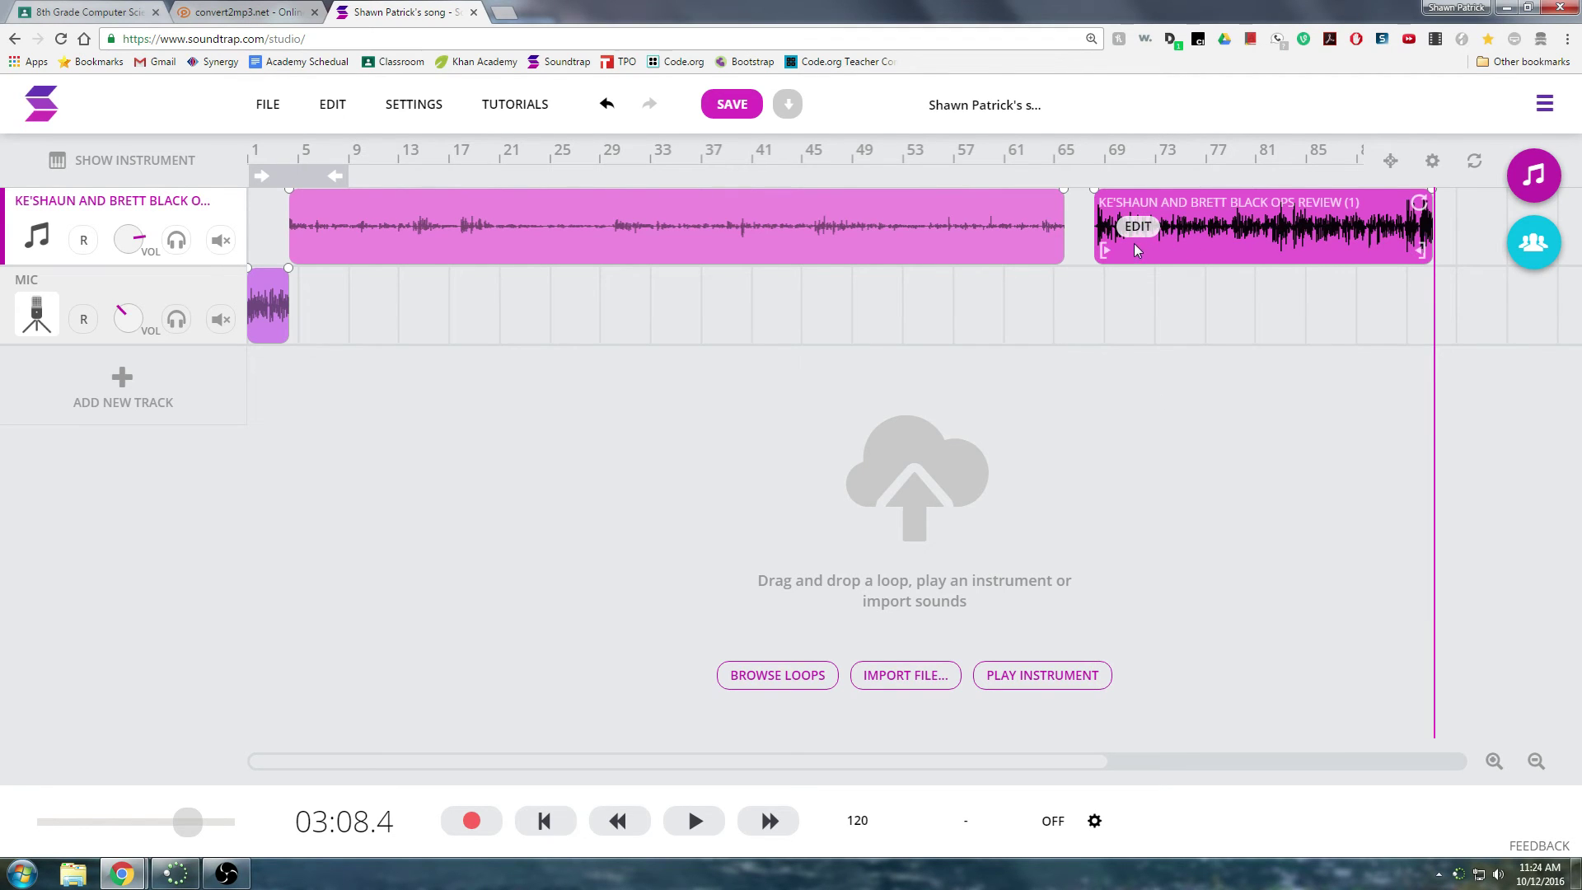
{"action": "right_click", "coordinate": [1229, 244]}
{"action": "left_click", "coordinate": [1254, 330]}
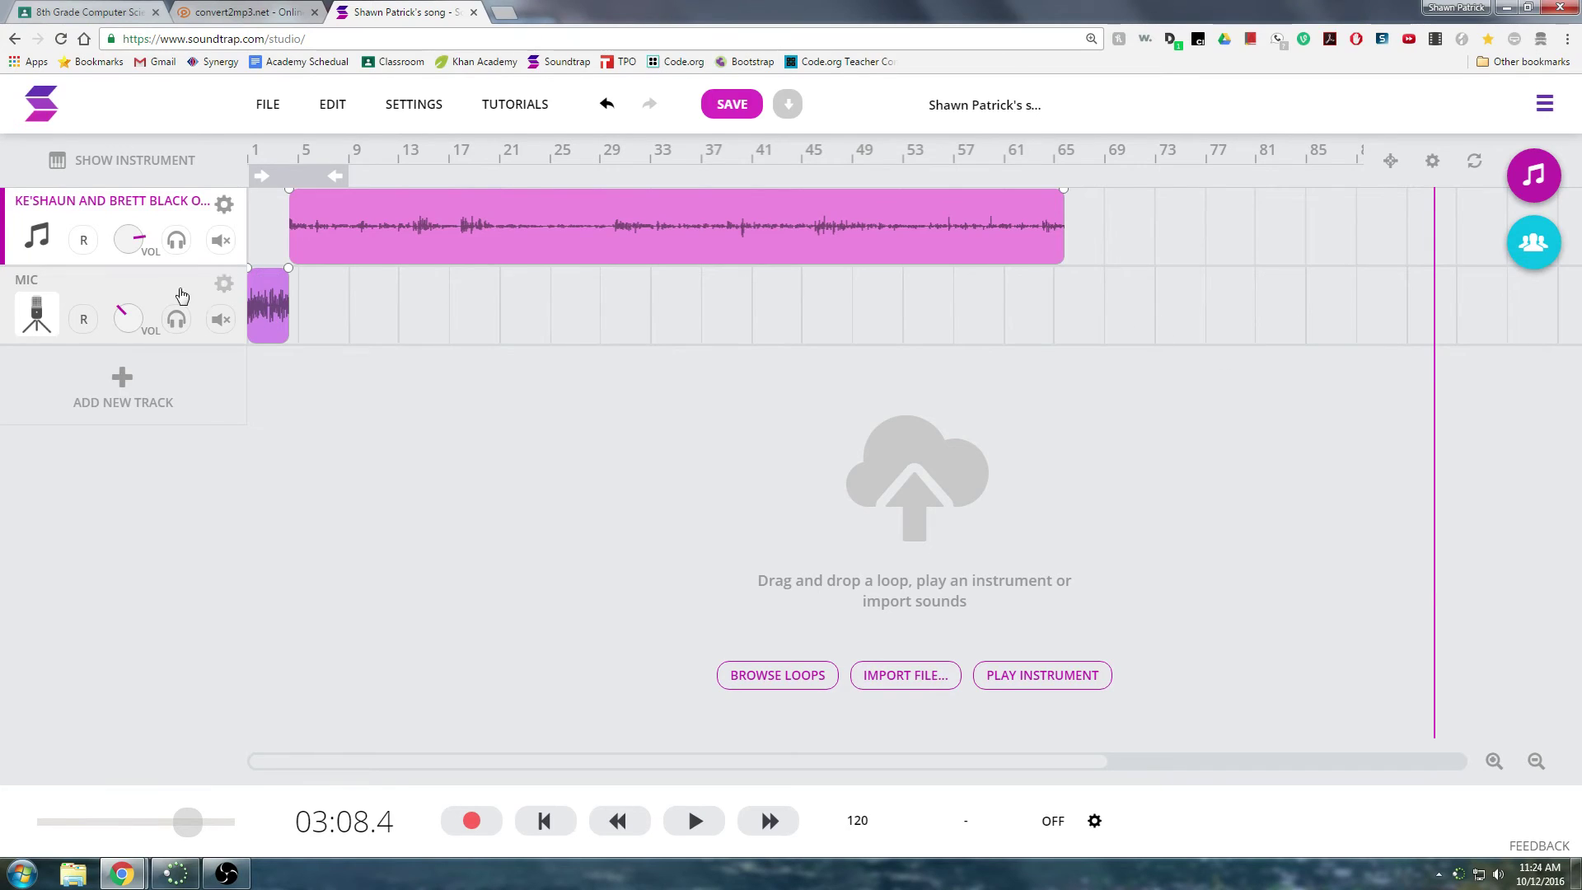
{"action": "left_click", "coordinate": [445, 311]}
{"action": "left_click", "coordinate": [1104, 247]}
{"action": "right_click", "coordinate": [1072, 295]}
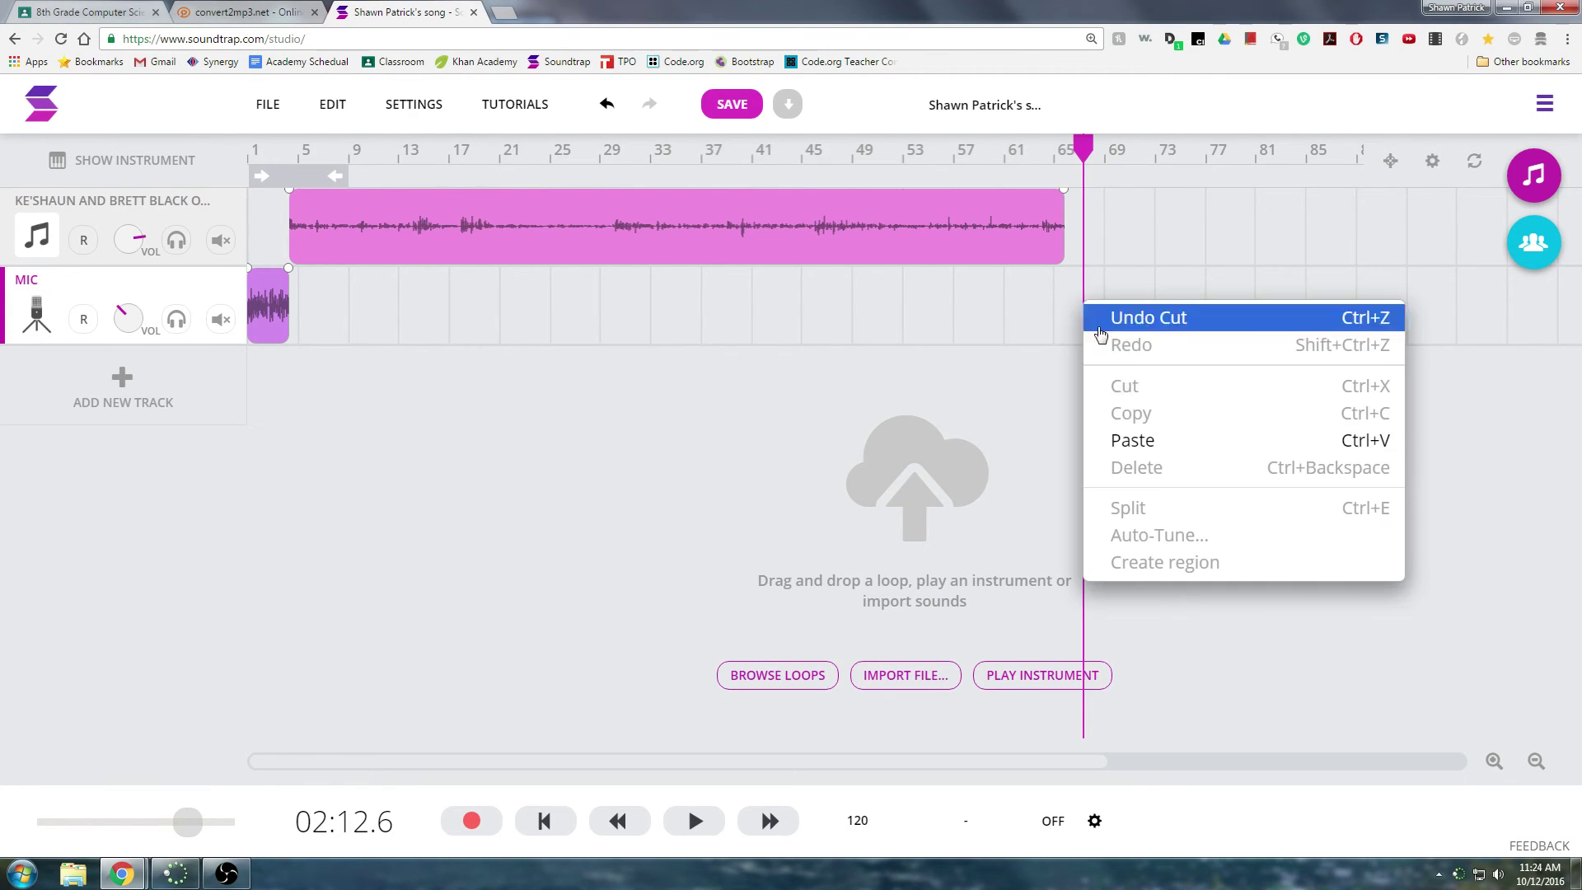
{"action": "left_click", "coordinate": [1123, 438]}
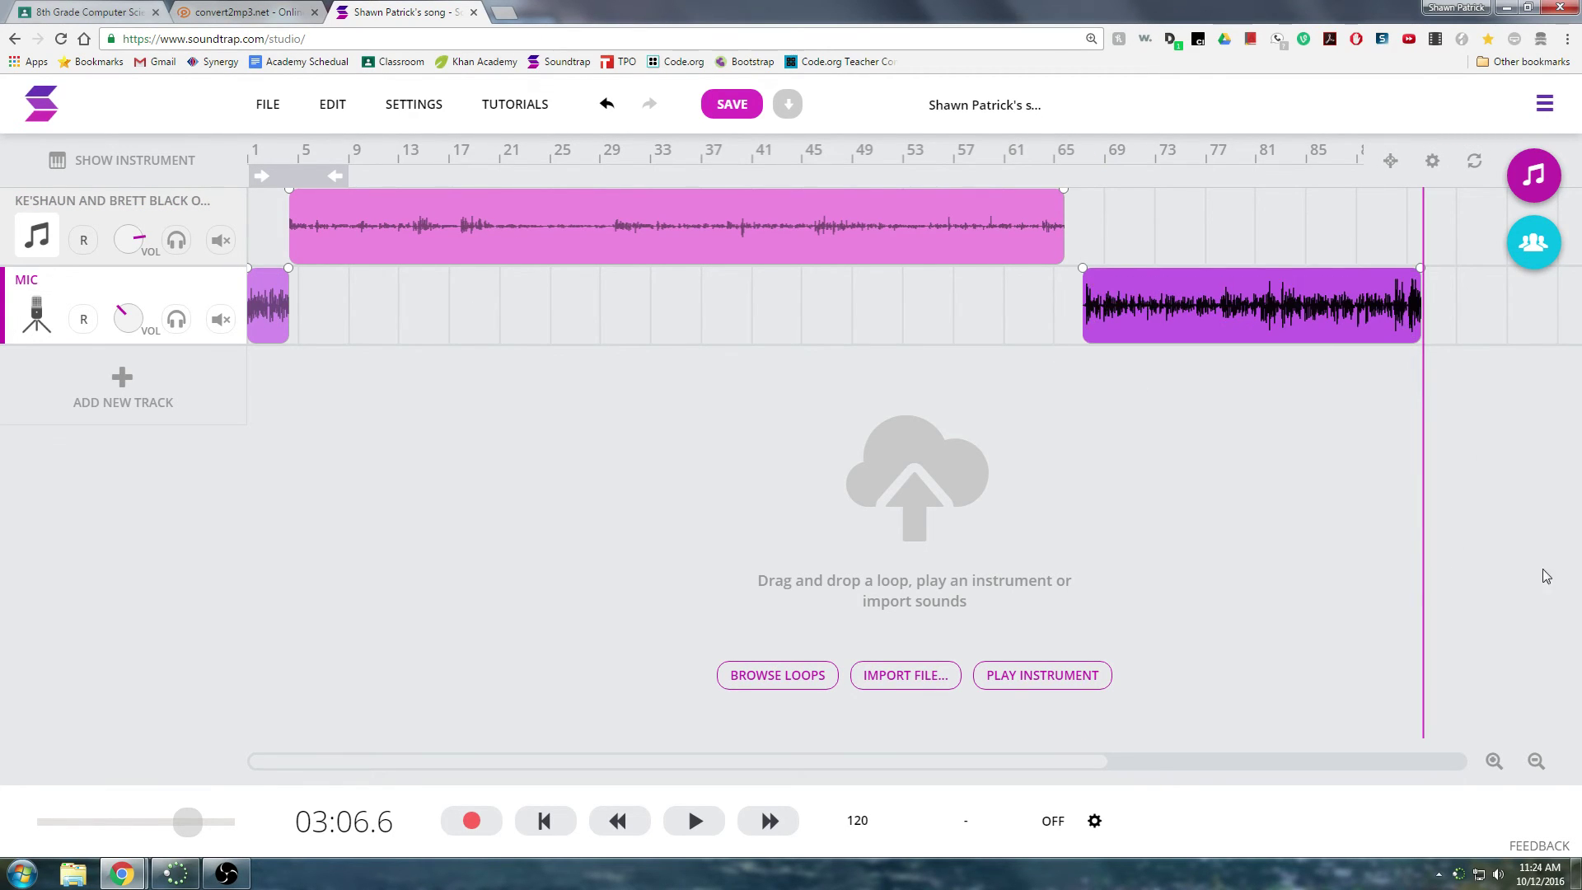
- Zoom in near bar 66 and snap the MIC clip left to the first clip's end
{"action": "left_click", "coordinate": [1070, 150]}
{"action": "left_click", "coordinate": [1495, 761]}
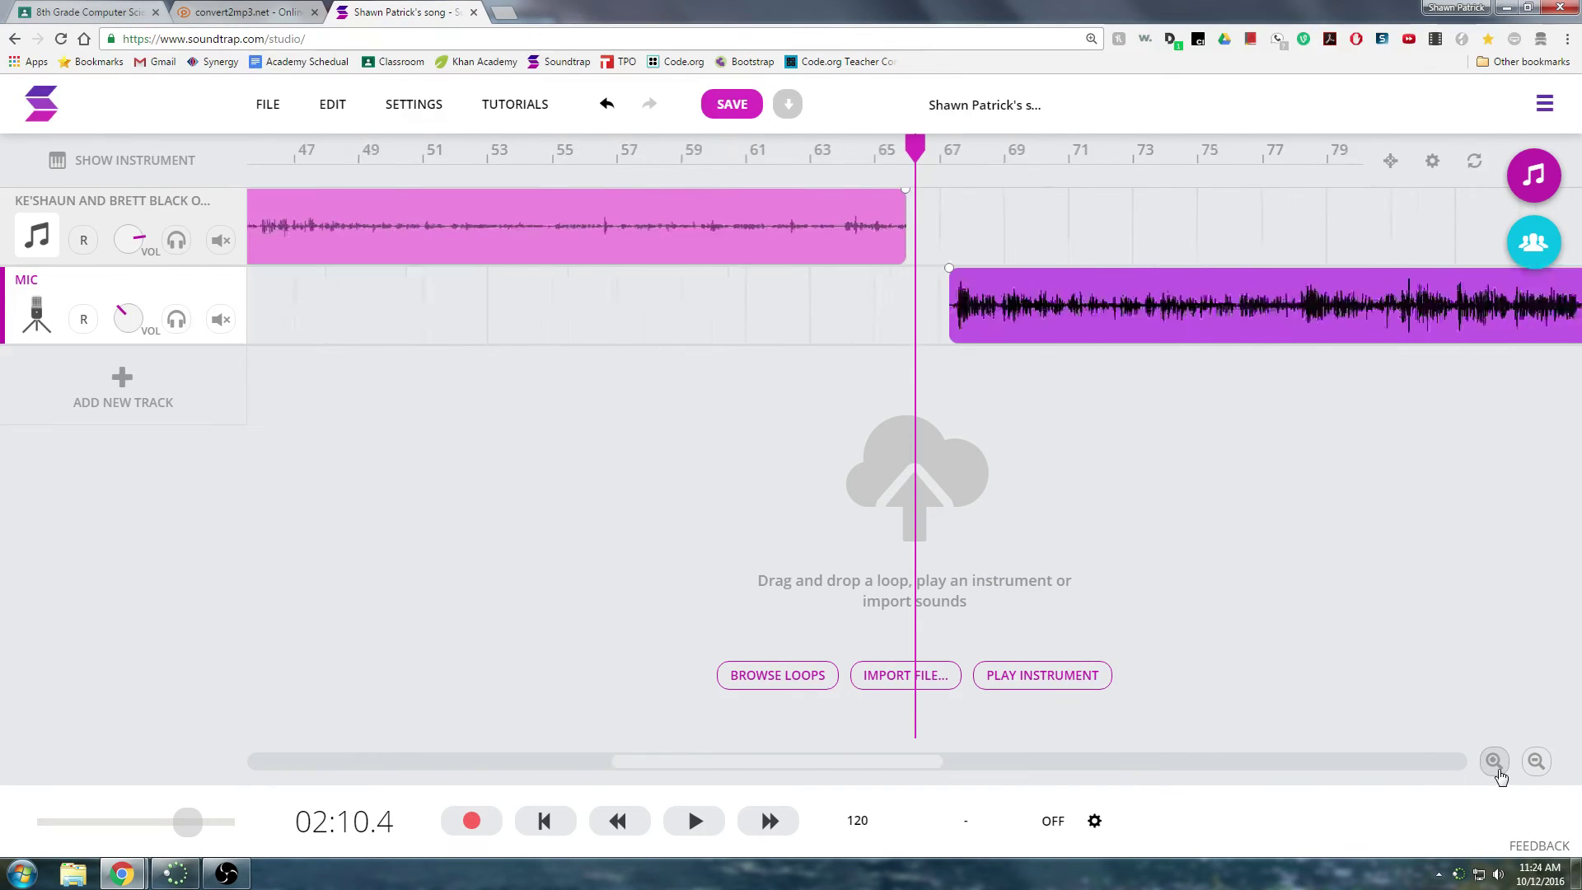
{"action": "left_click_drag", "start_coordinate": [1114, 329], "coordinate": [1035, 318]}
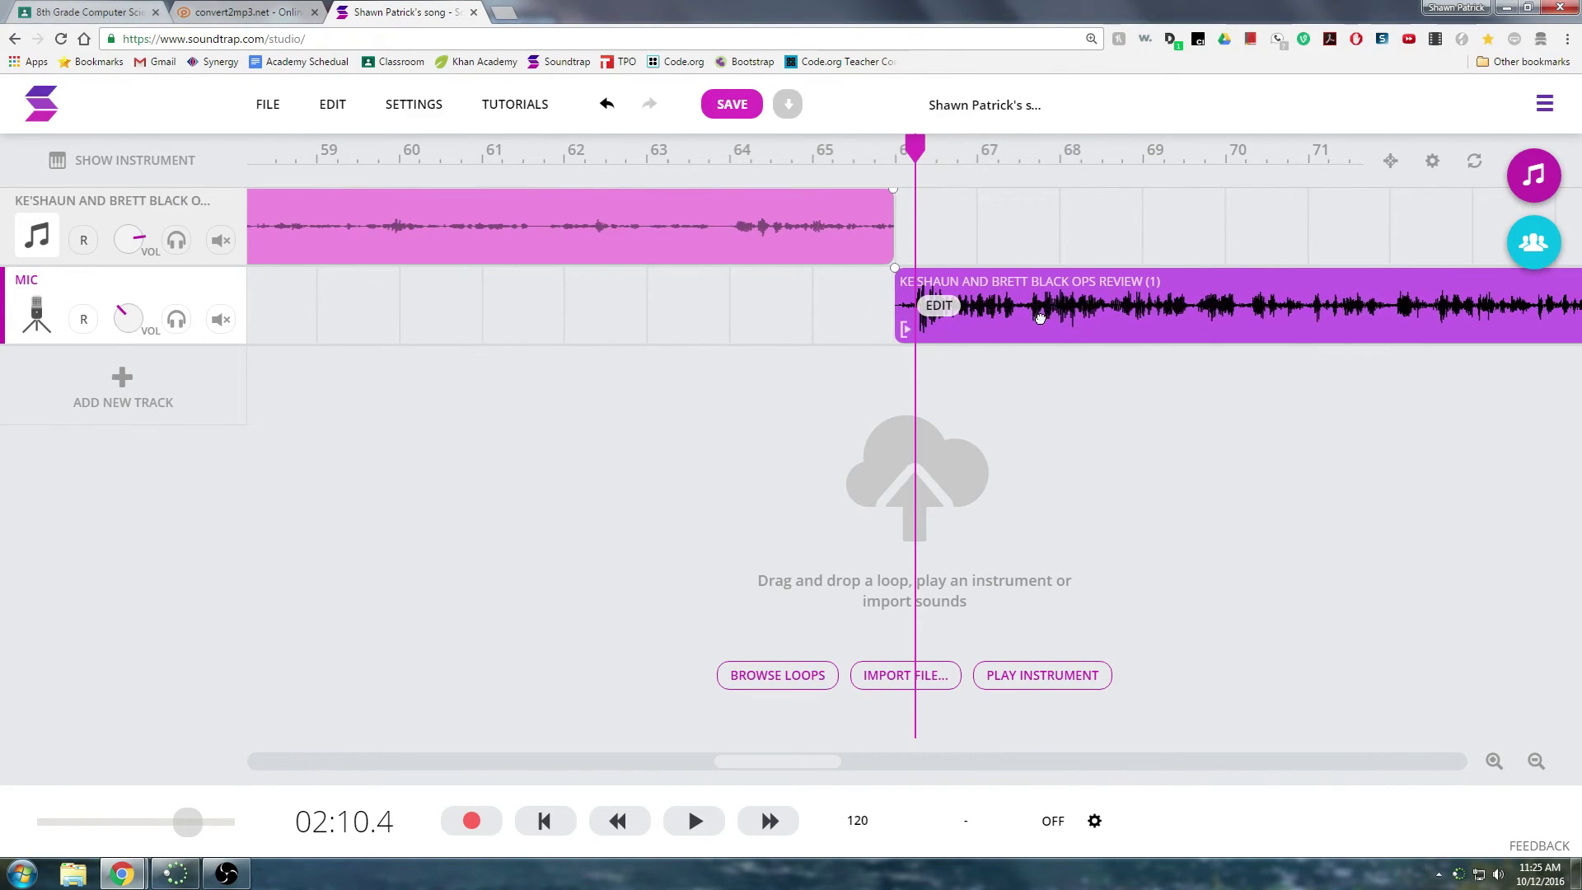
- Play from just before the join to preview the transition, then stop
{"action": "left_click", "coordinate": [878, 152]}
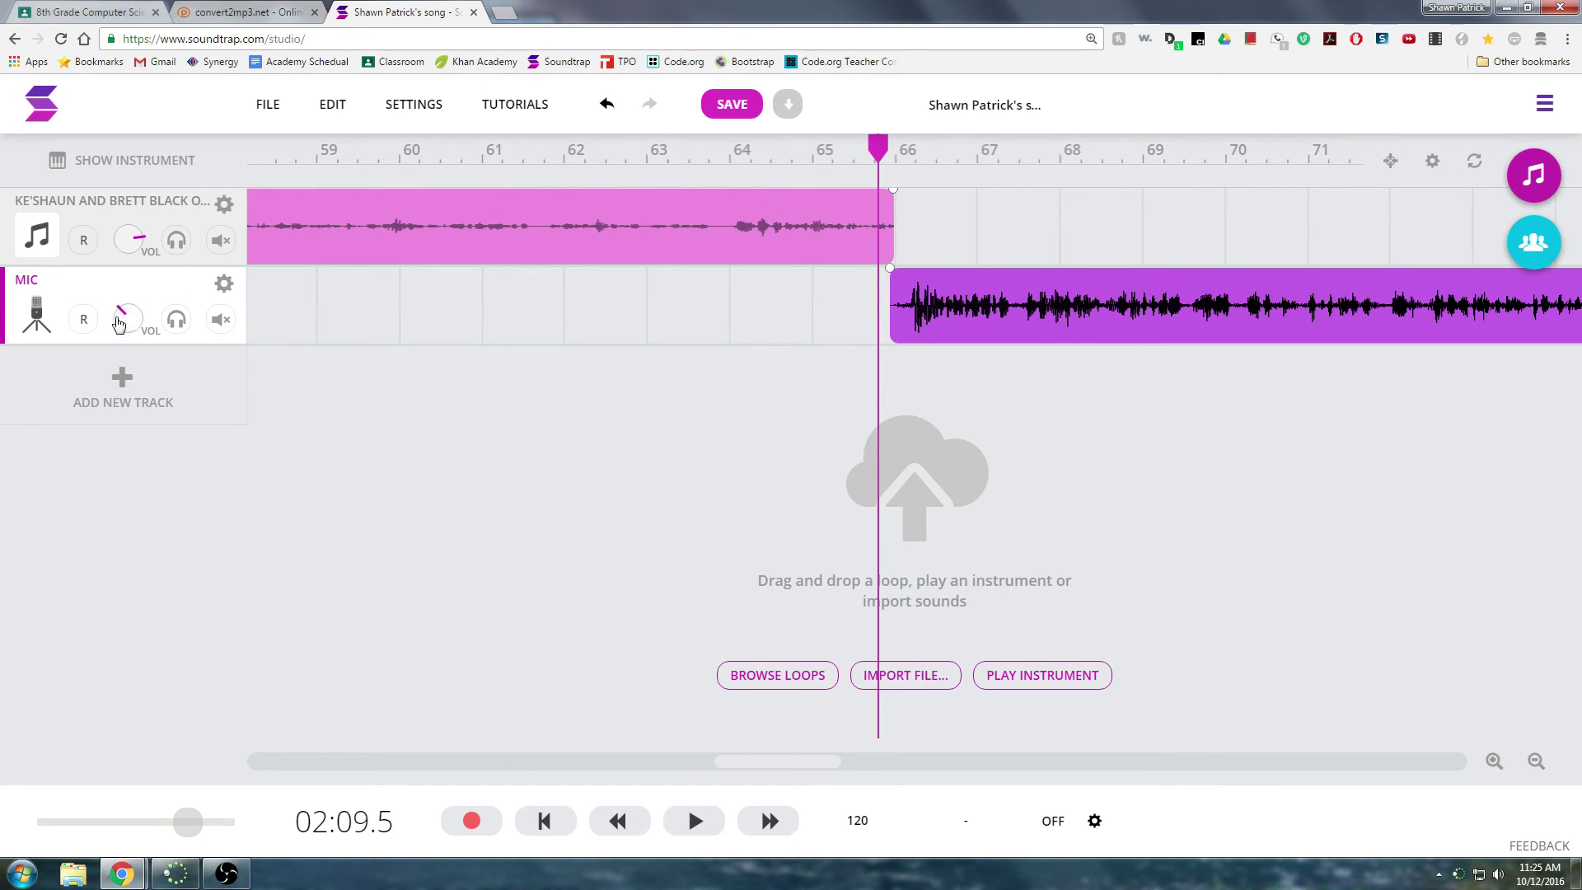
{"action": "left_click", "coordinate": [765, 155]}
{"action": "key", "text": "space"}
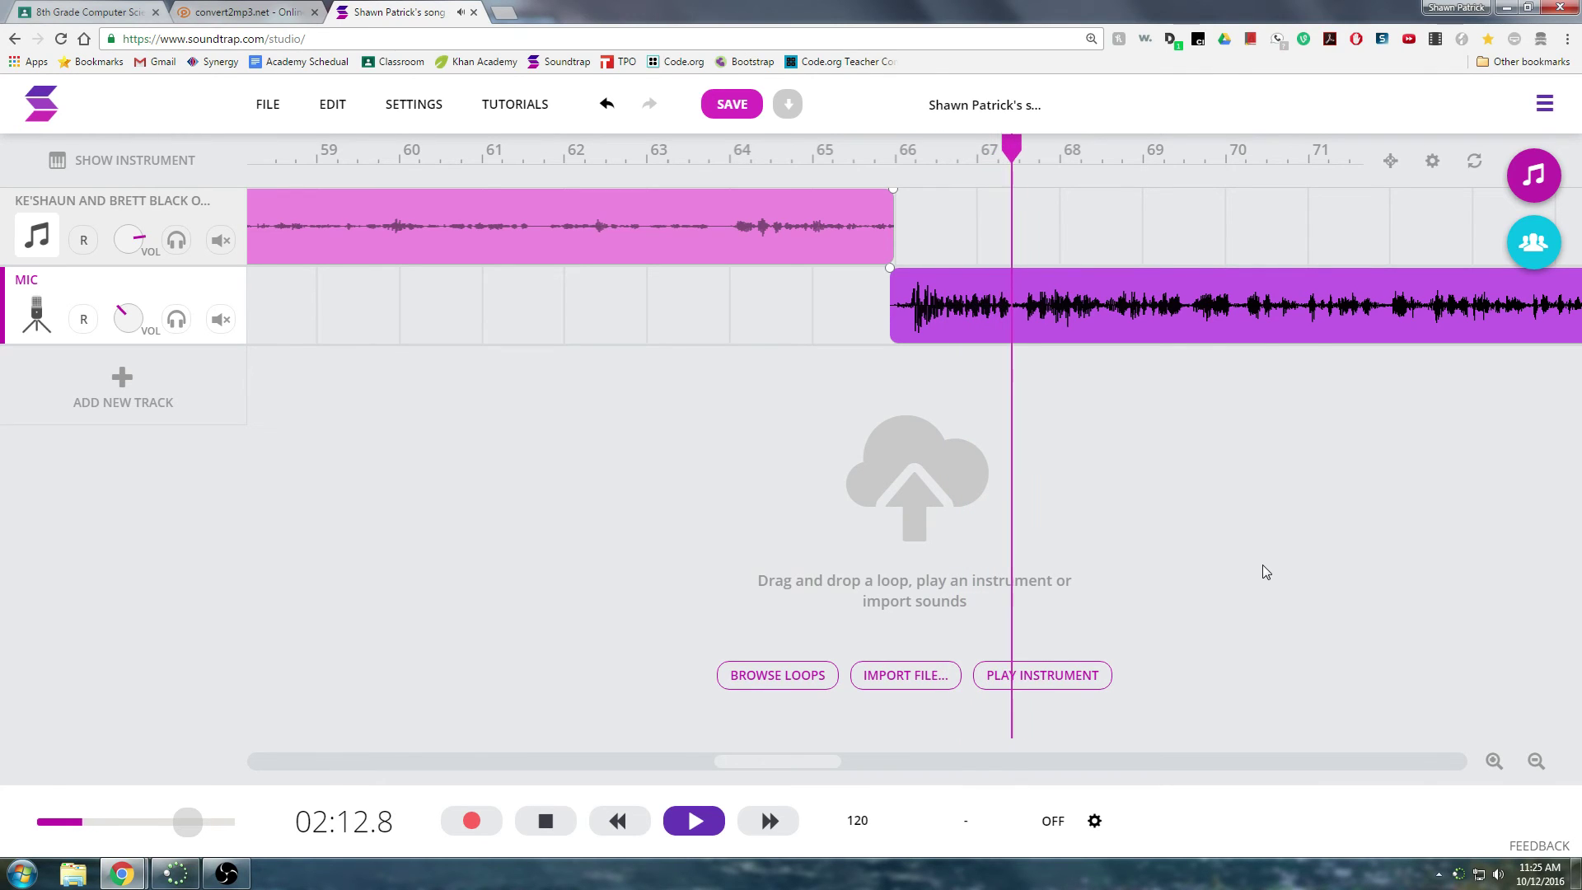
{"action": "key", "text": "space"}
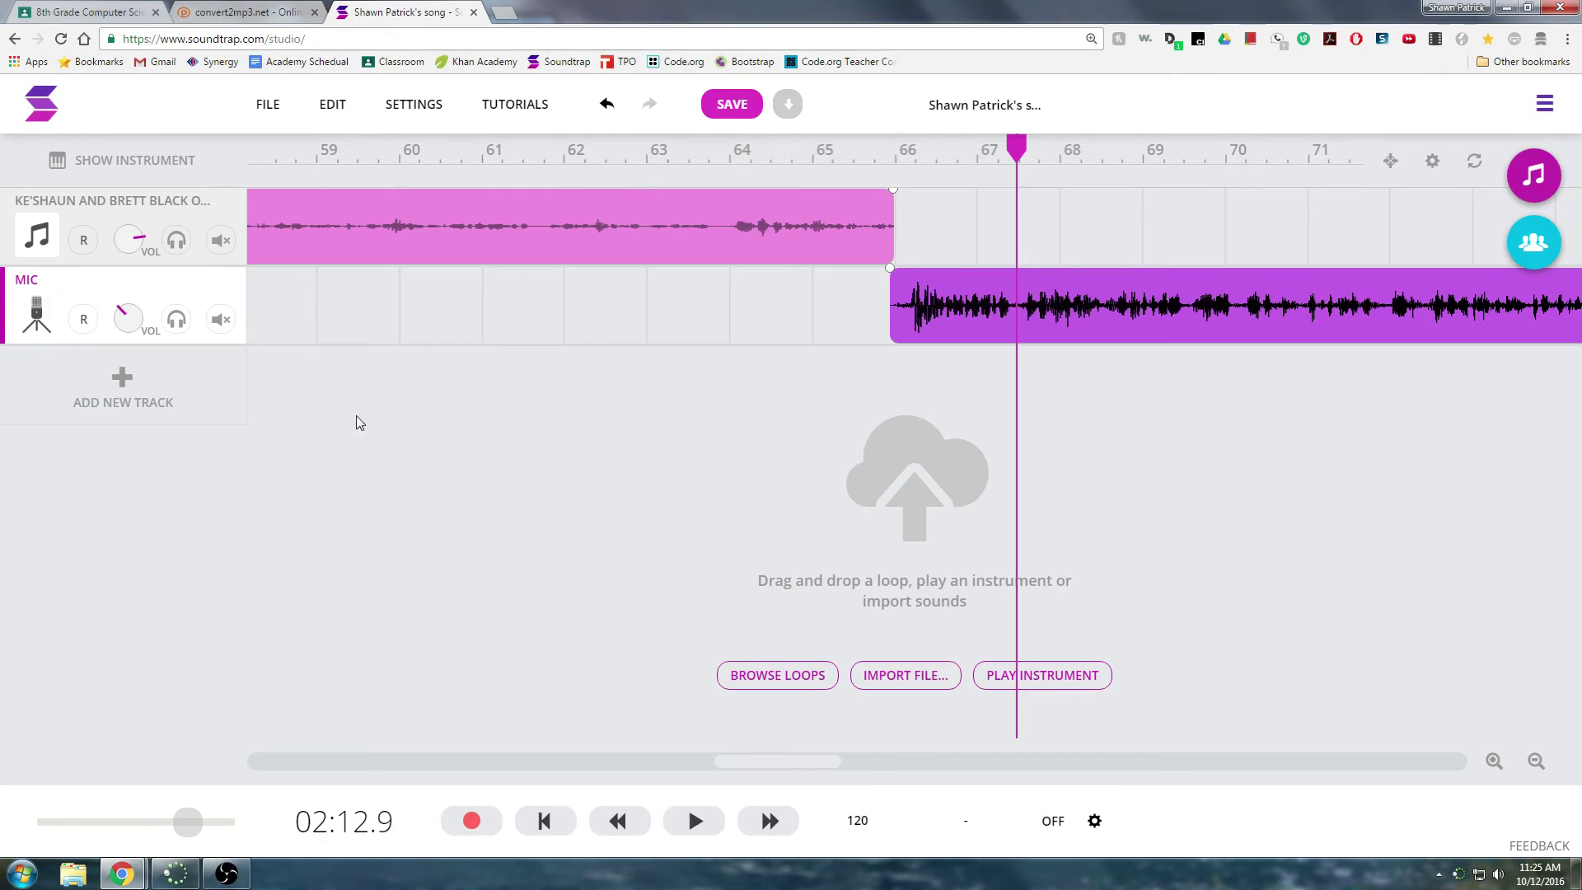
{"action": "left_click", "coordinate": [38, 318]}
{"action": "left_click", "coordinate": [38, 318]}
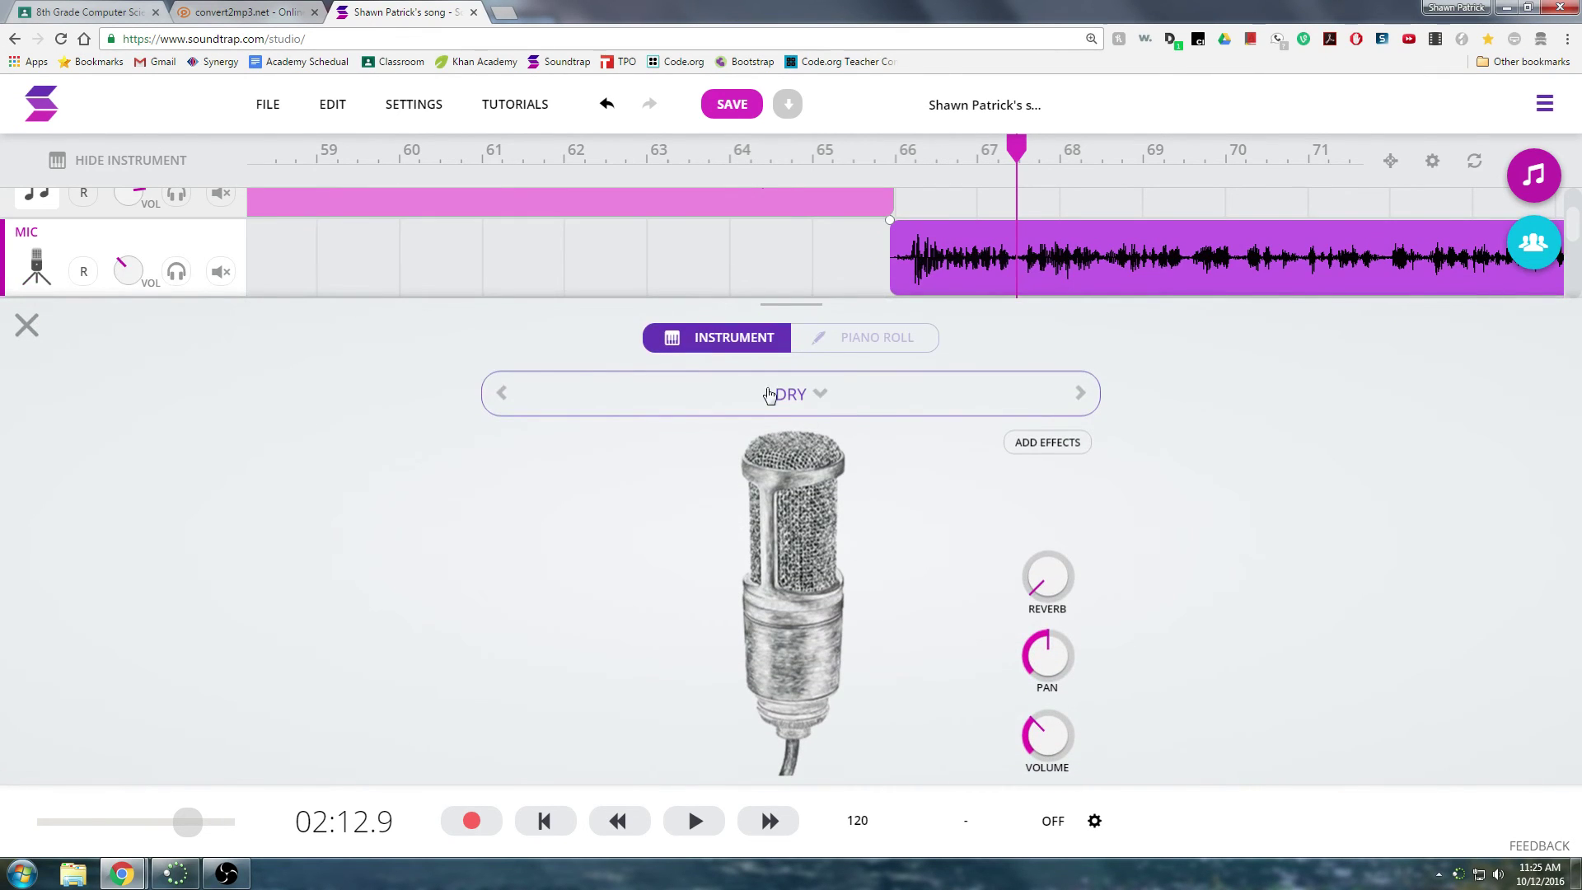
{"action": "left_click", "coordinate": [834, 401]}
{"action": "left_click", "coordinate": [26, 325]}
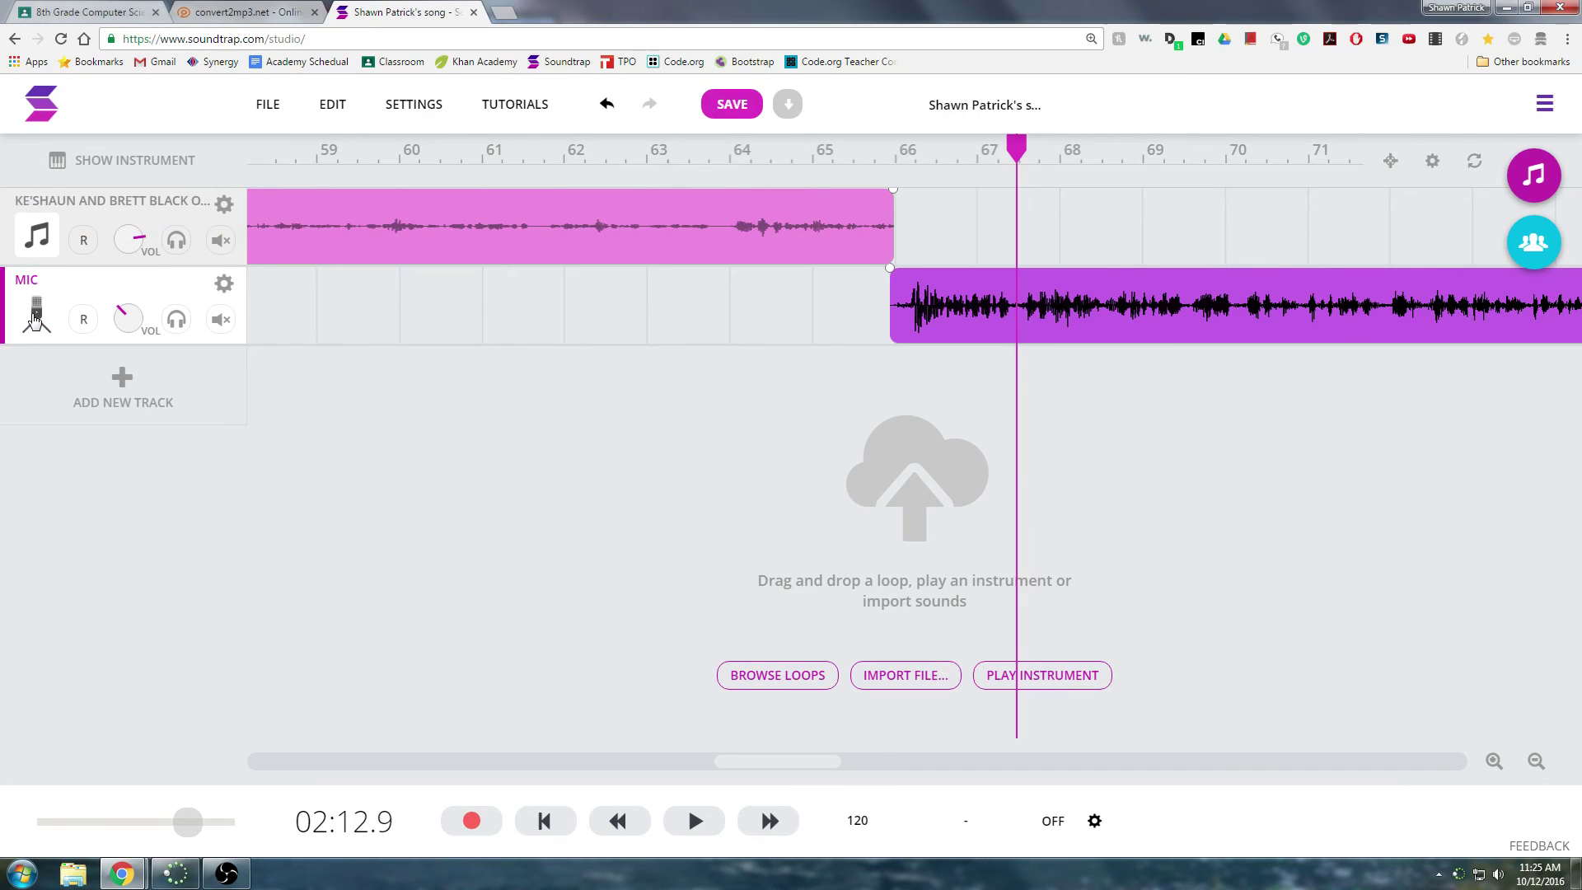
- Zoom out to the whole two-track project and save it
{"action": "left_click", "coordinate": [1536, 762]}
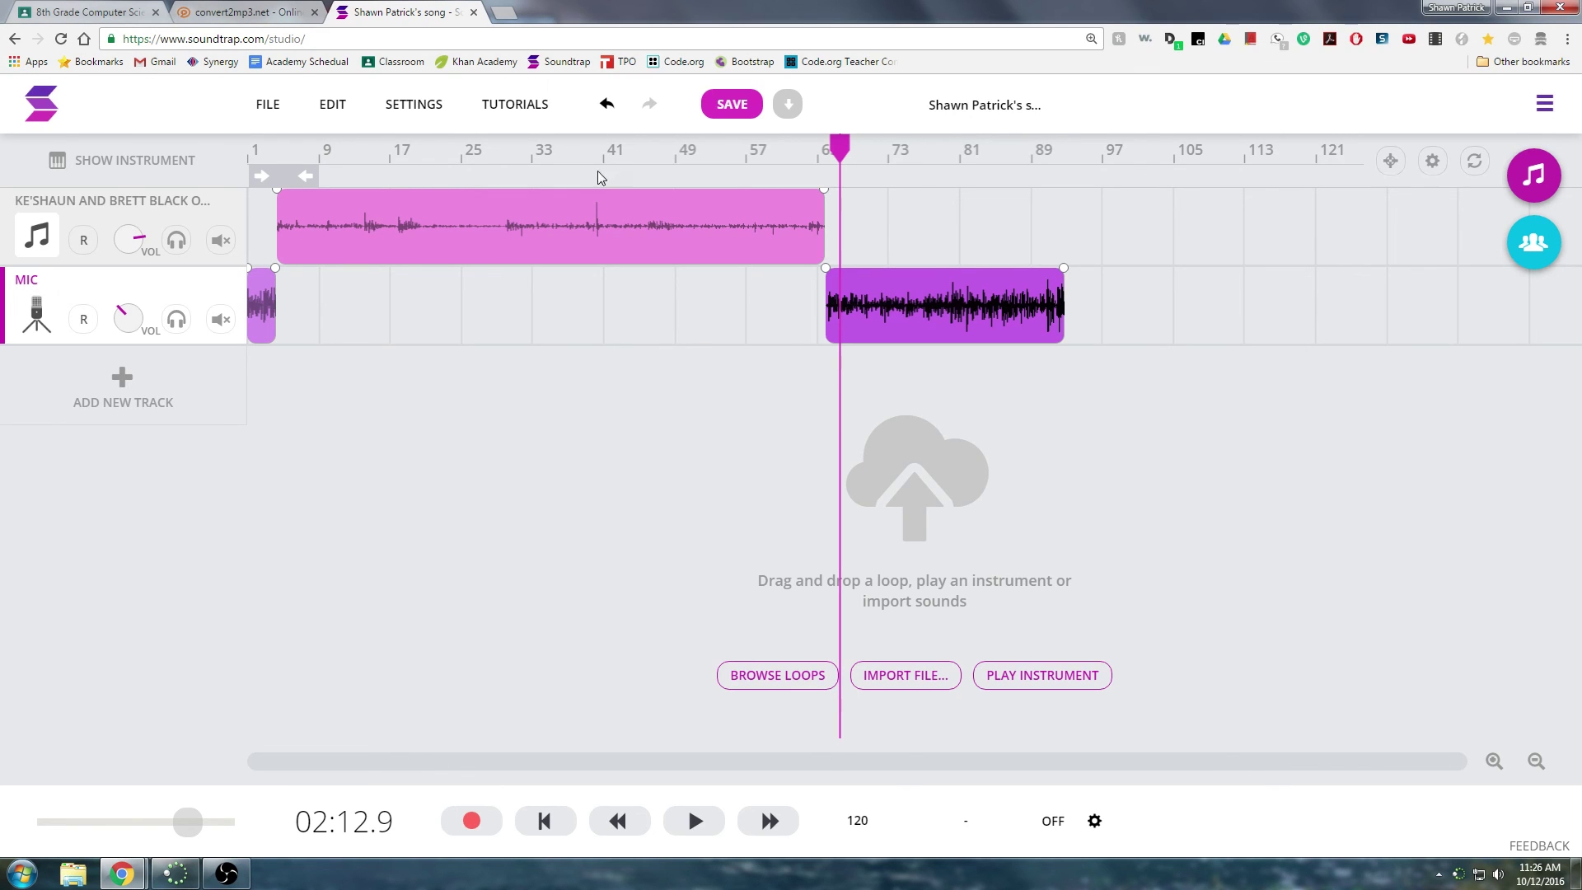
{"action": "left_click", "coordinate": [725, 108]}
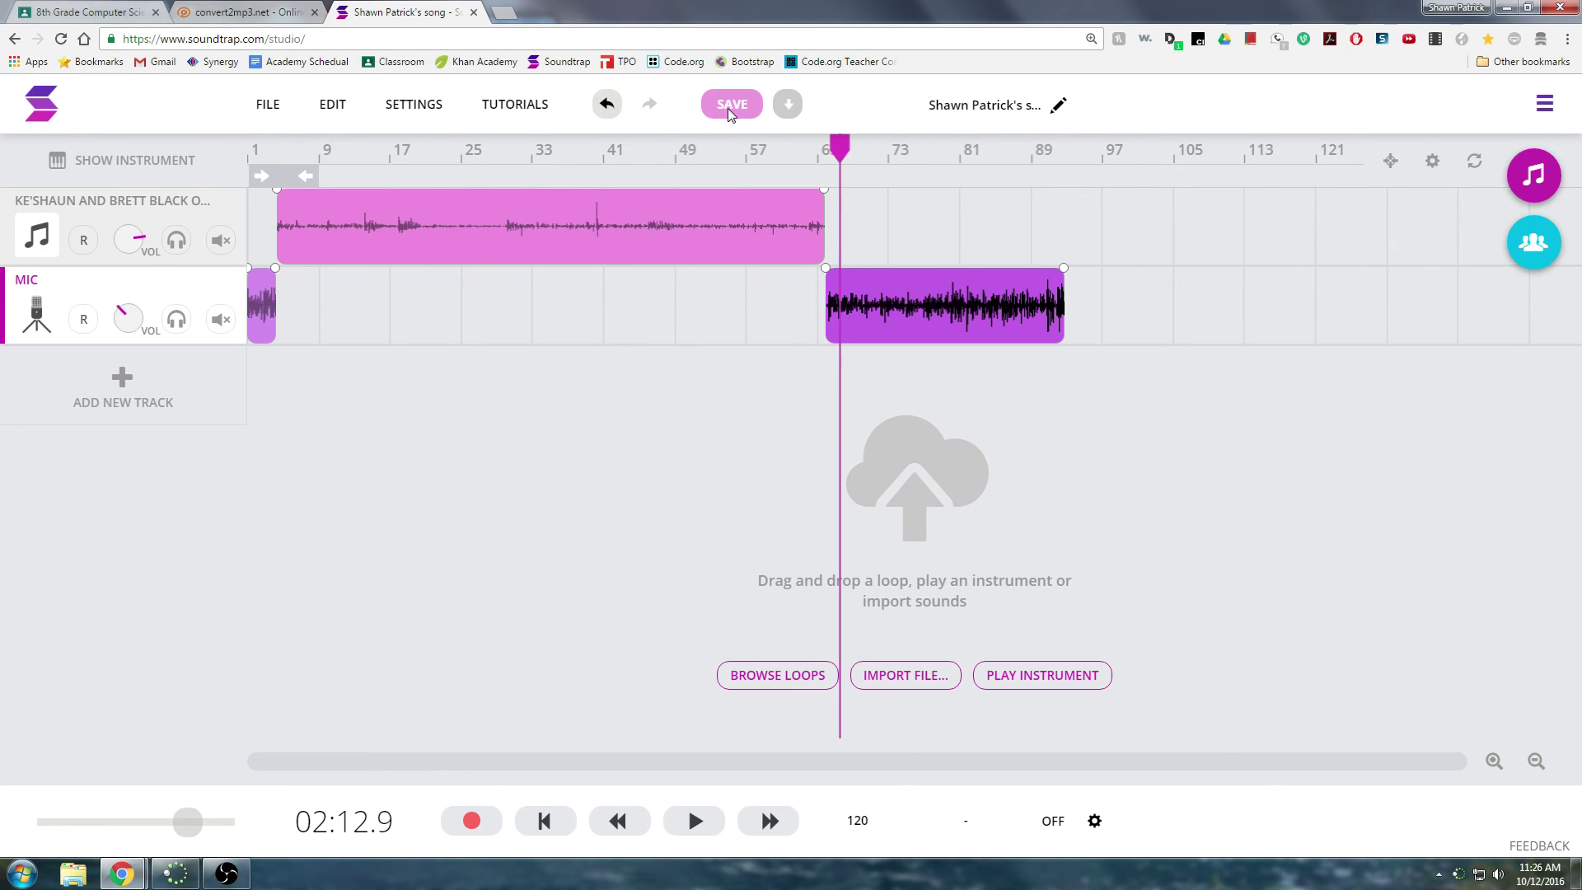